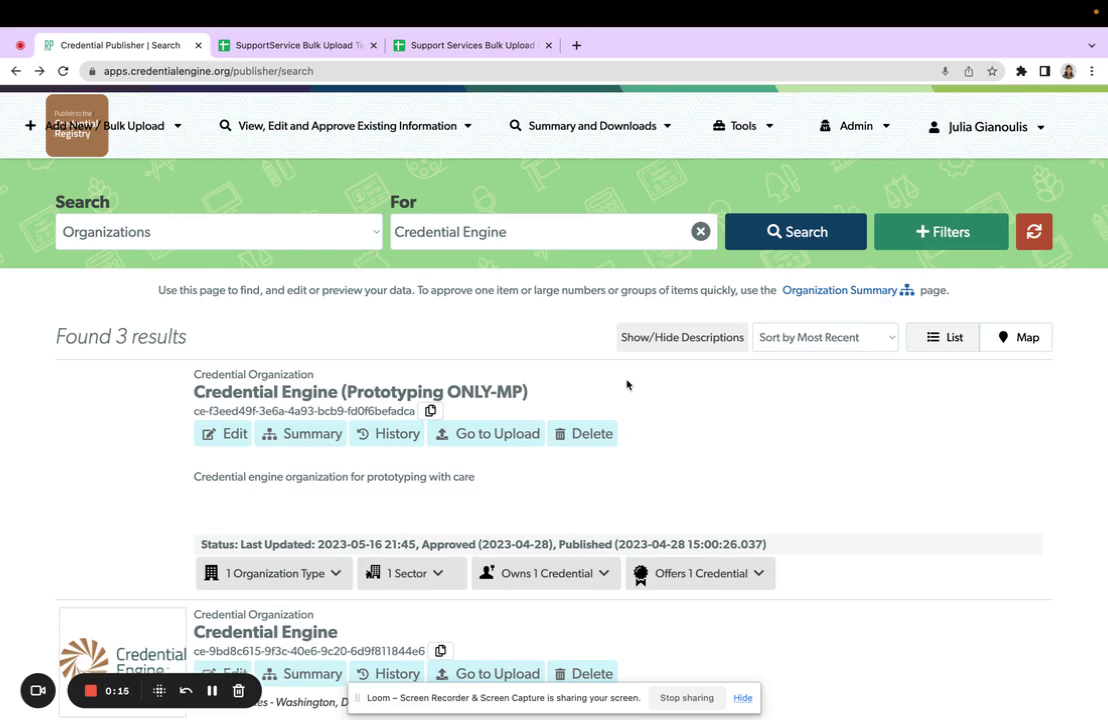
# - Open the bulk CSV upload for Support Services and select Credential Engine as the organization
pyautogui.click(173, 127)
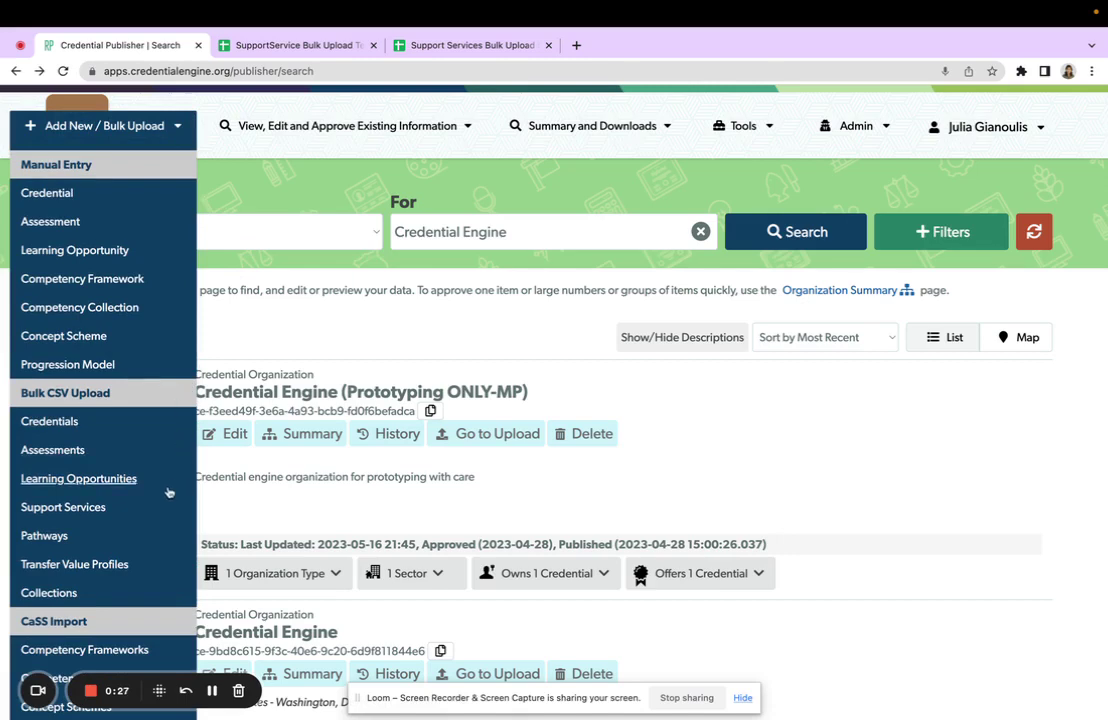
pyautogui.click(101, 508)
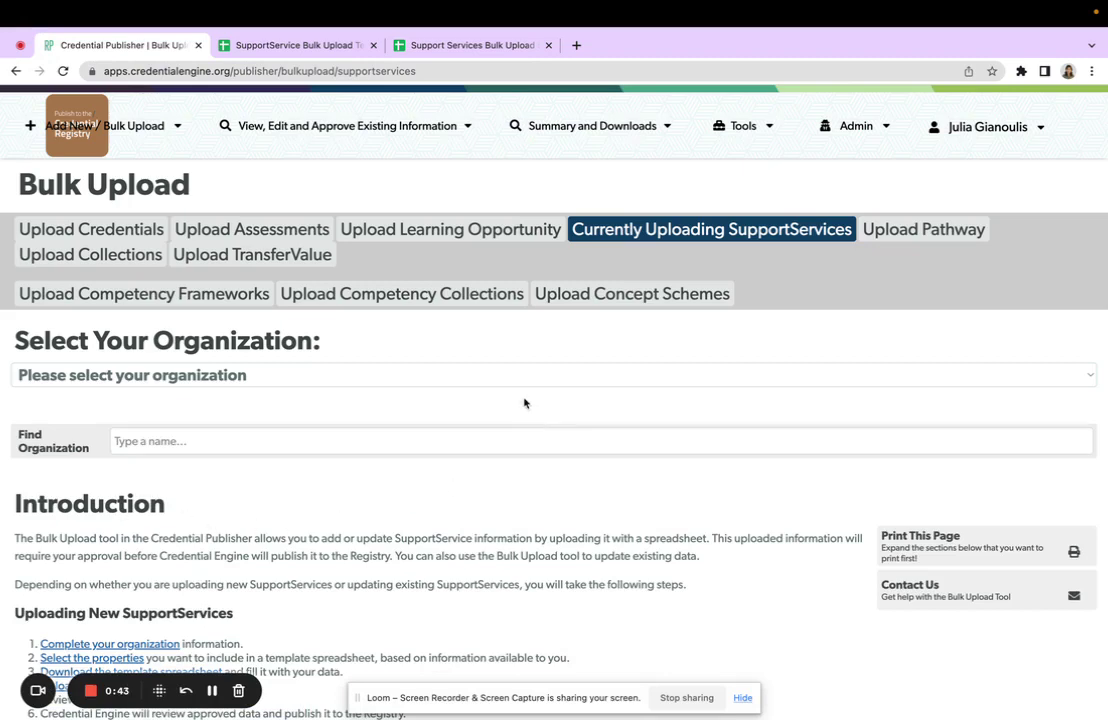
pyautogui.click(509, 368)
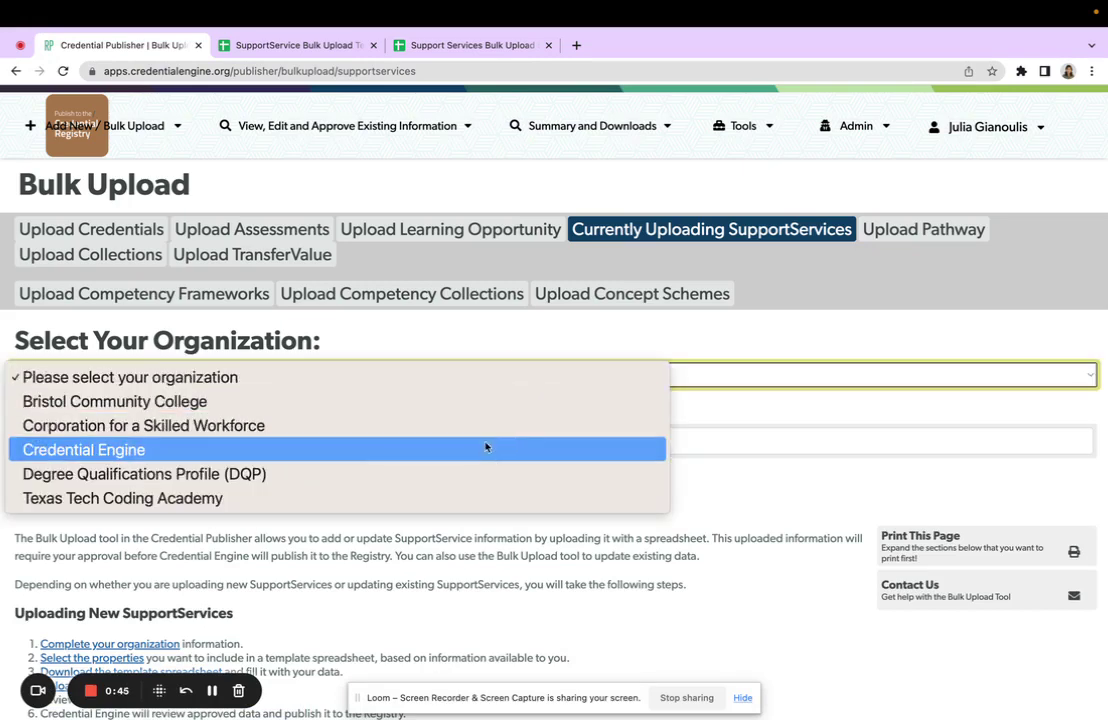
pyautogui.click(482, 450)
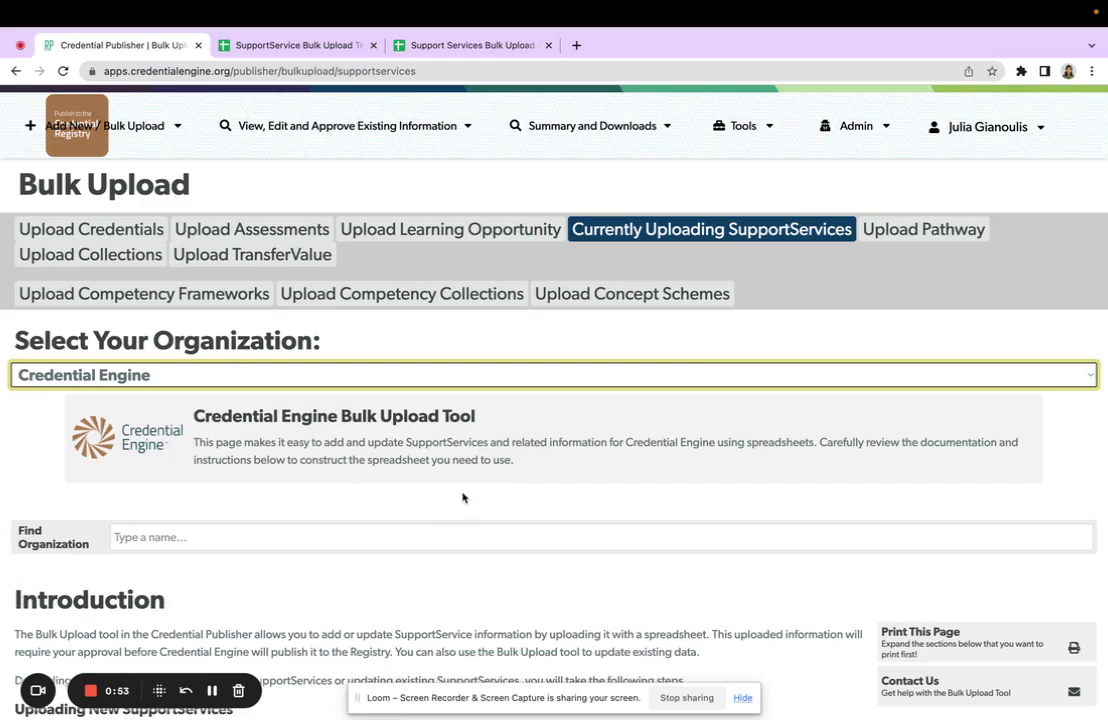
# - Read through the introduction and expand My Organizations under Step 1 to view the organization's CTID and address IDs
pyautogui.scroll(-2, 462, 497)
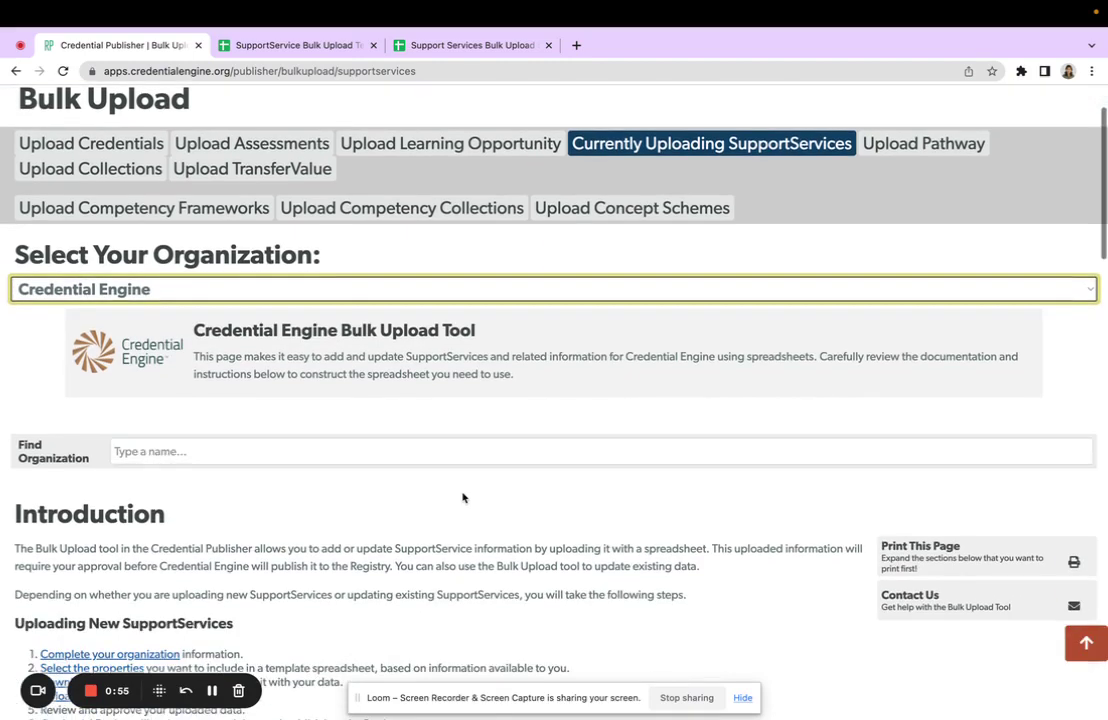
pyautogui.scroll(-5, 462, 497)
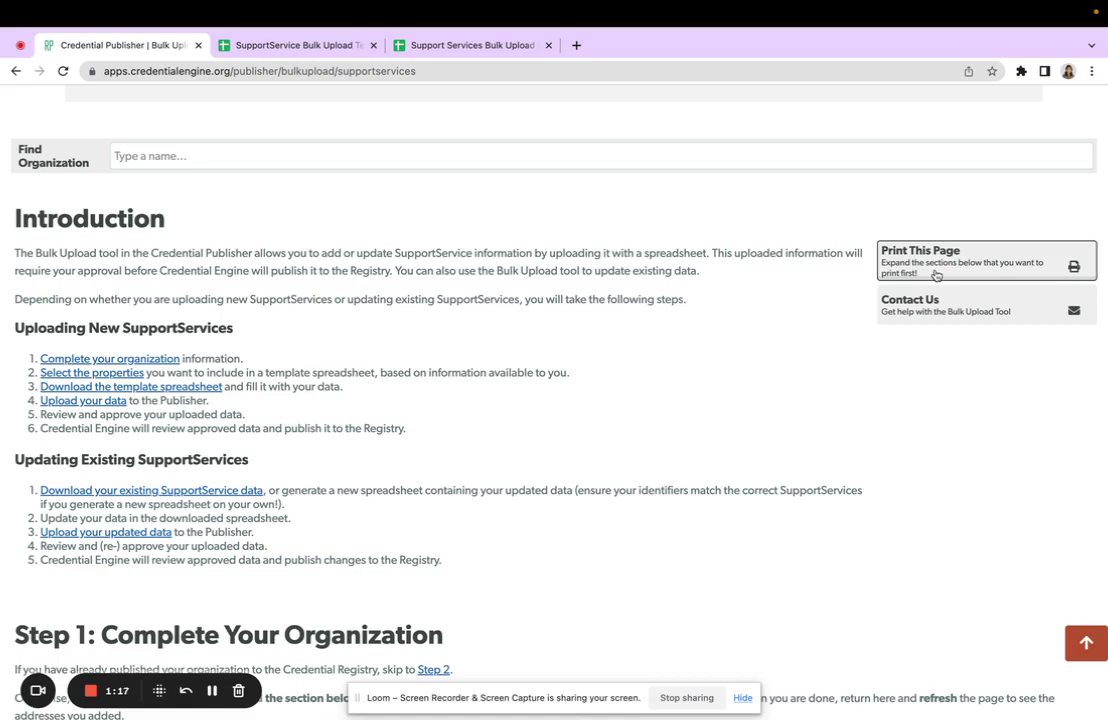
pyautogui.scroll(-1, 673, 432)
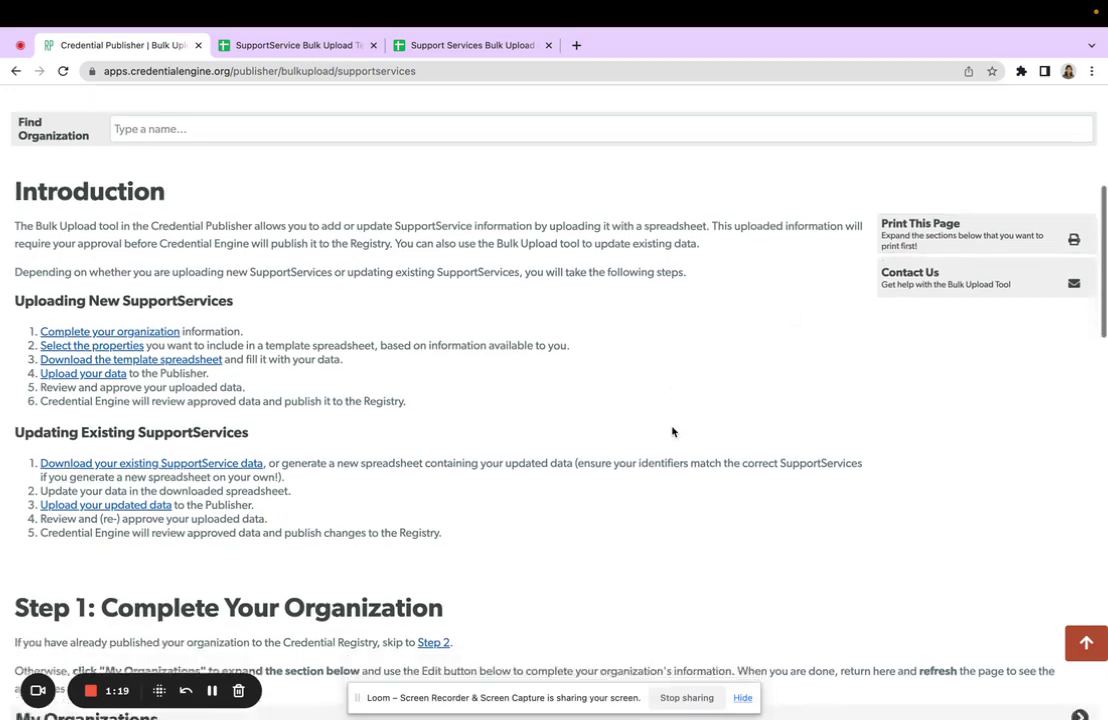
pyautogui.scroll(-5, 673, 432)
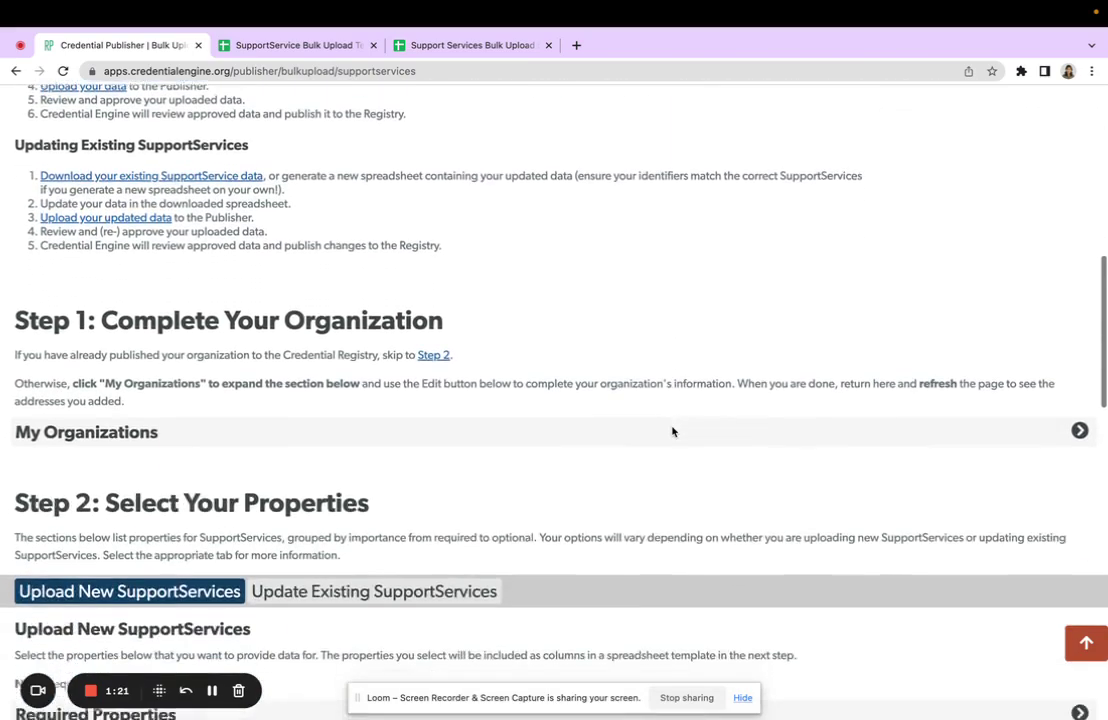
pyautogui.scroll(-1, 673, 432)
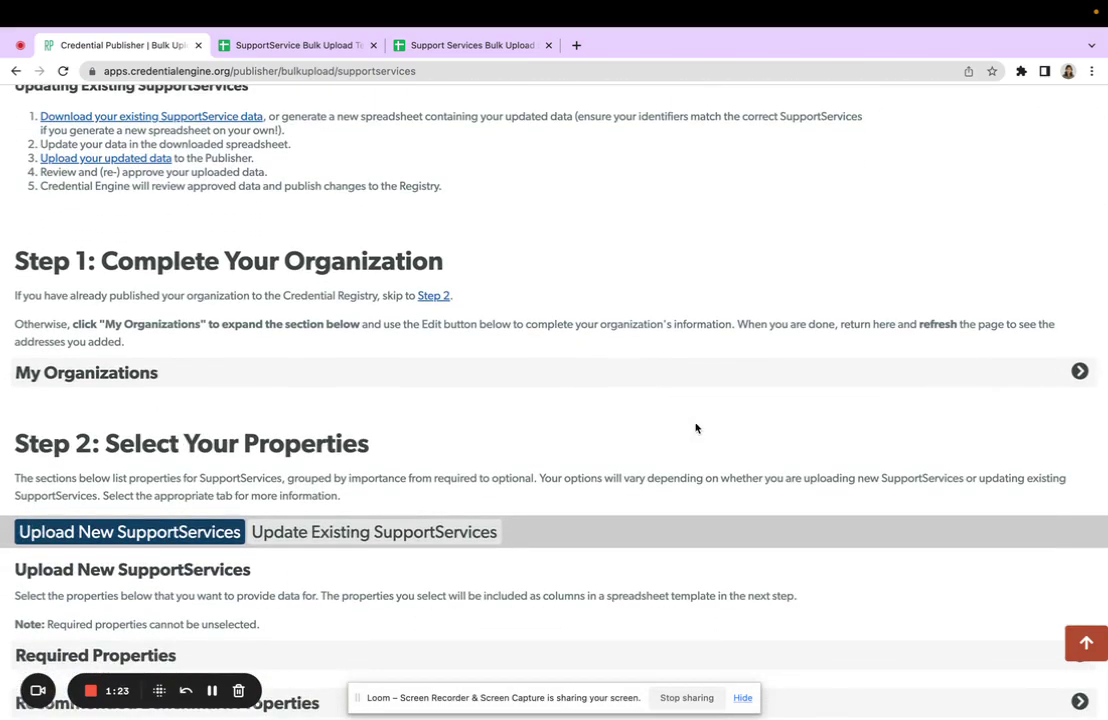
pyautogui.click(797, 382)
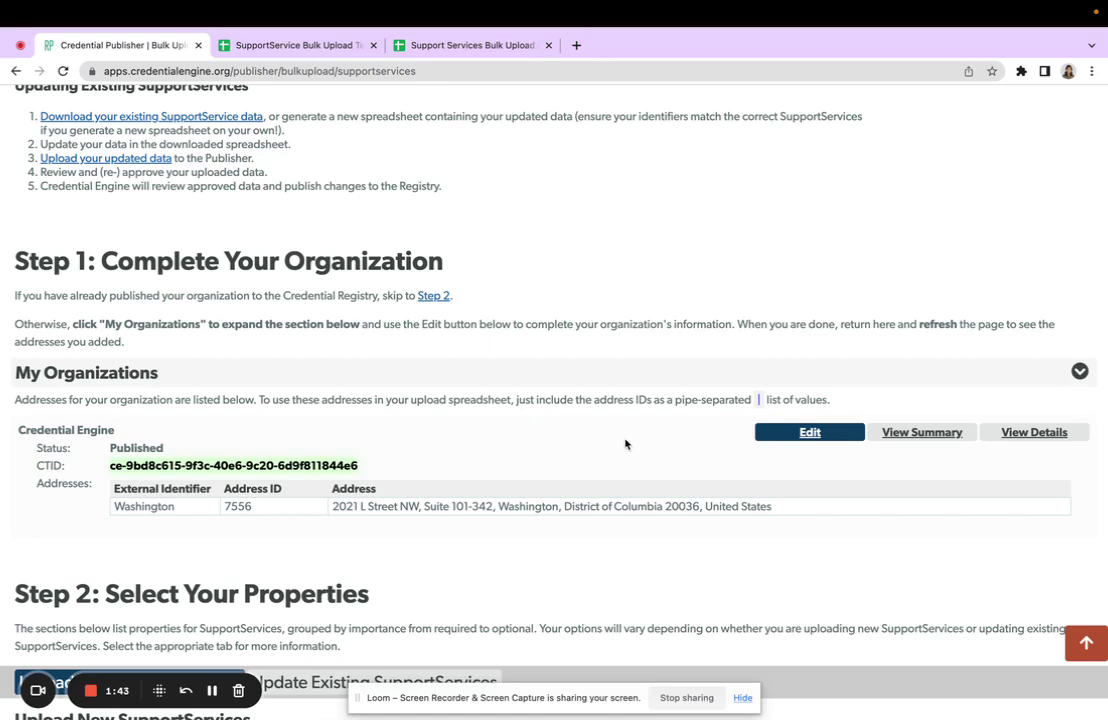
# - Expand the Required Properties for uploading new SupportServices under Step 2
pyautogui.scroll(-5, 625, 444)
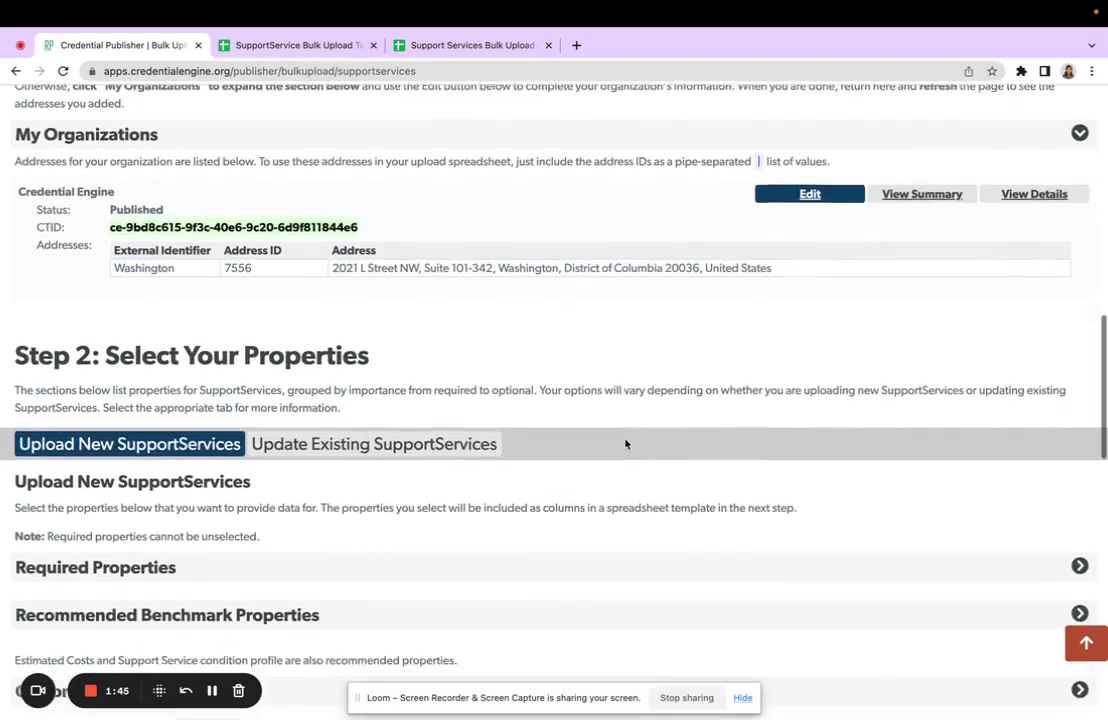
pyautogui.scroll(-2, 625, 444)
pyautogui.scroll(-2, 625, 437)
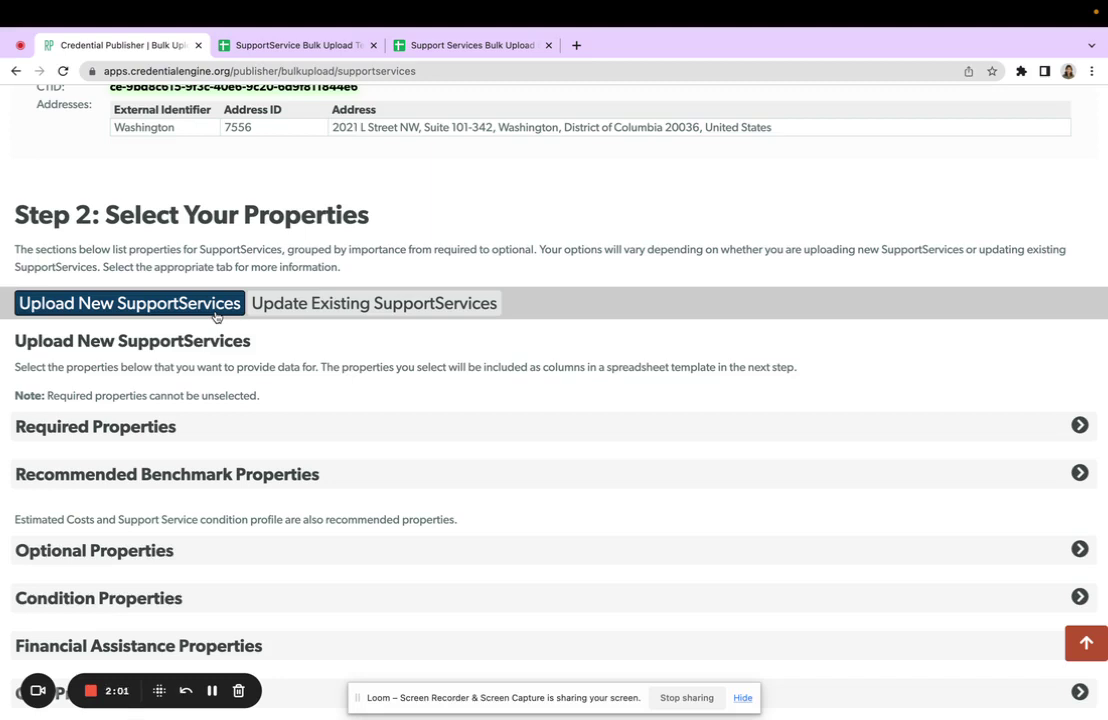
pyautogui.click(280, 433)
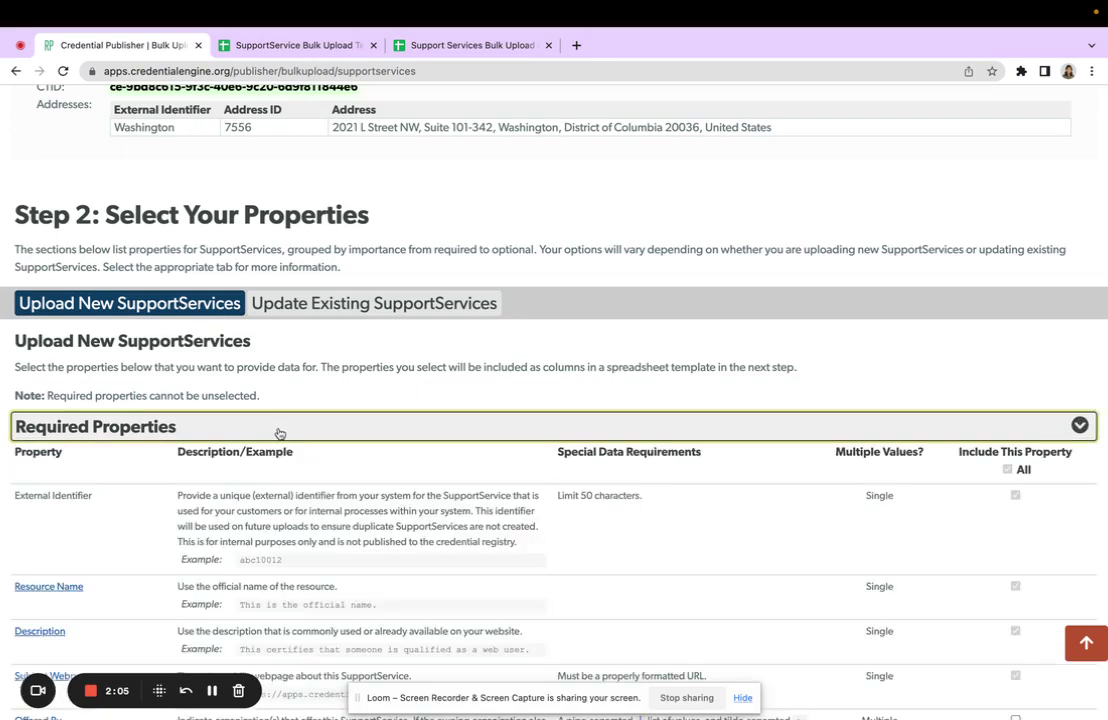
# - Examine the required properties from External Identifier to Life Cycle Status Type, including their examples and special data requirements
pyautogui.scroll(-1, 150, 505)
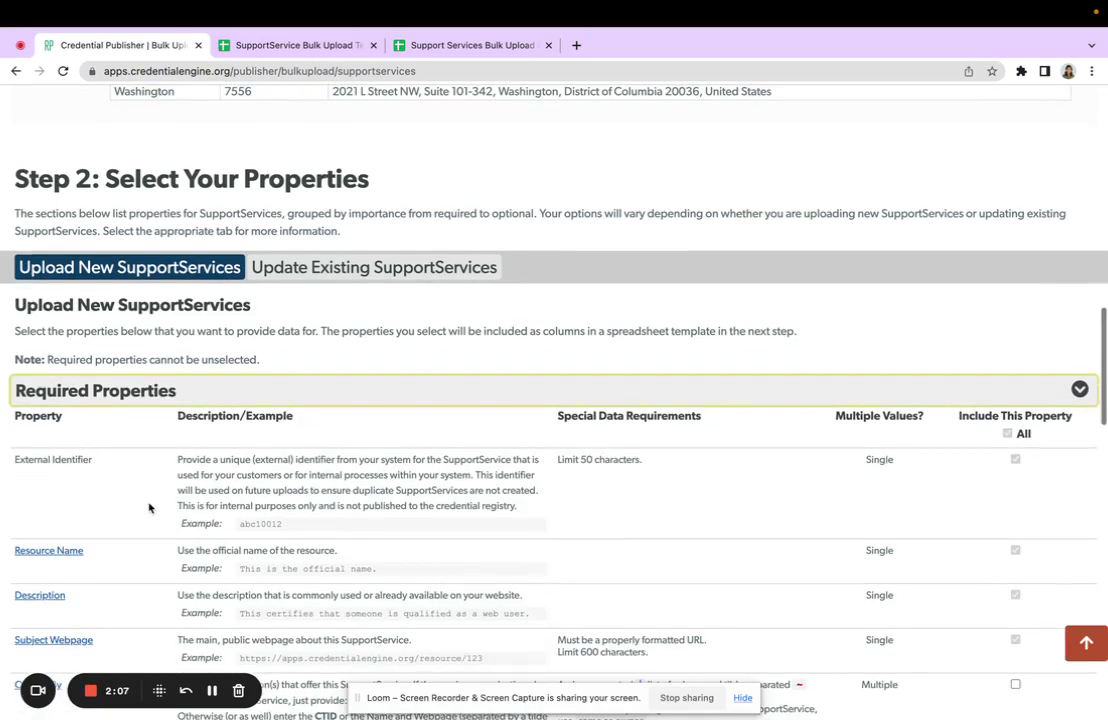
pyautogui.scroll(-3, 149, 508)
pyautogui.scroll(-2, 149, 508)
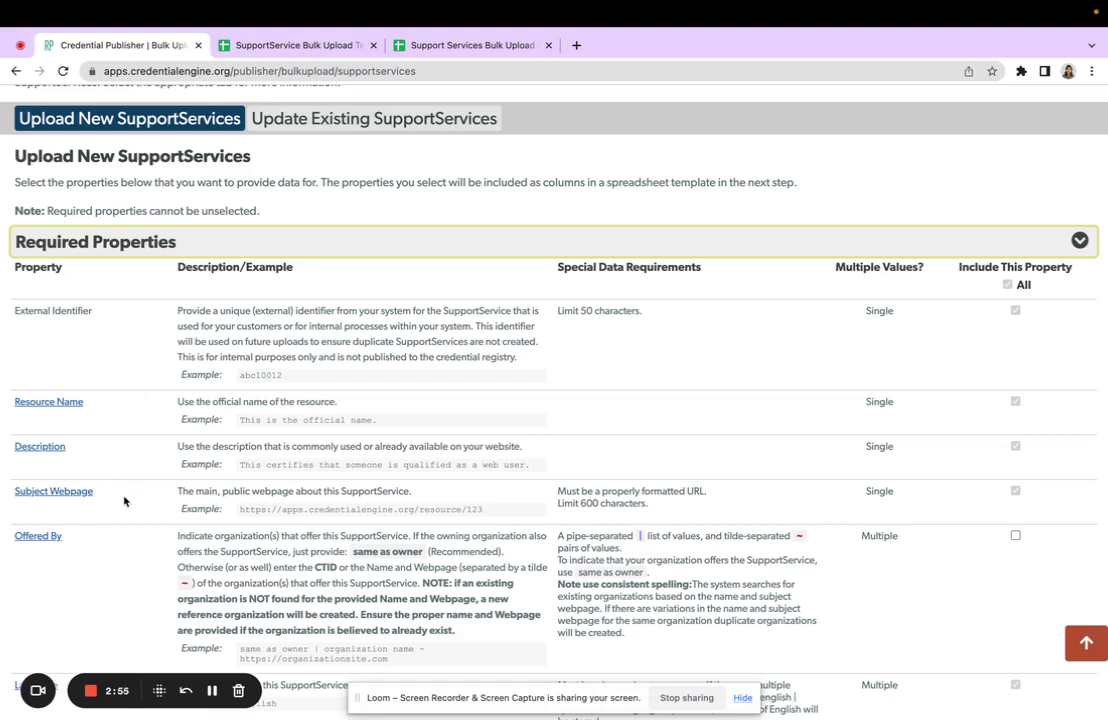
pyautogui.scroll(-5, 124, 500)
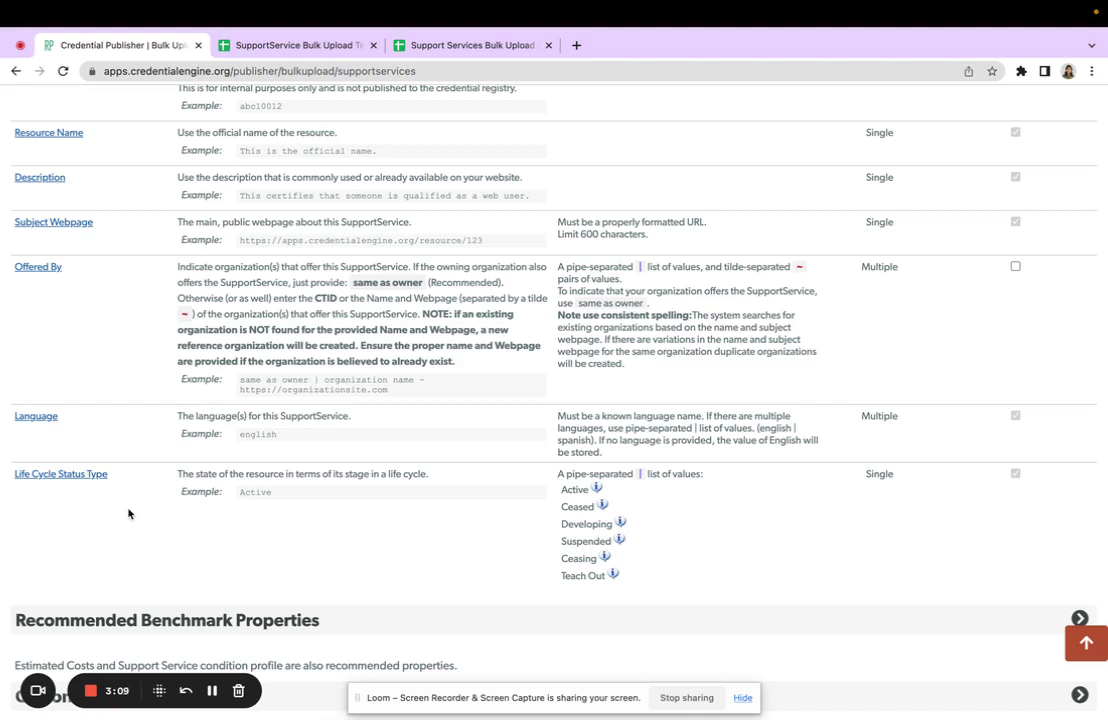
pyautogui.scroll(5, 128, 514)
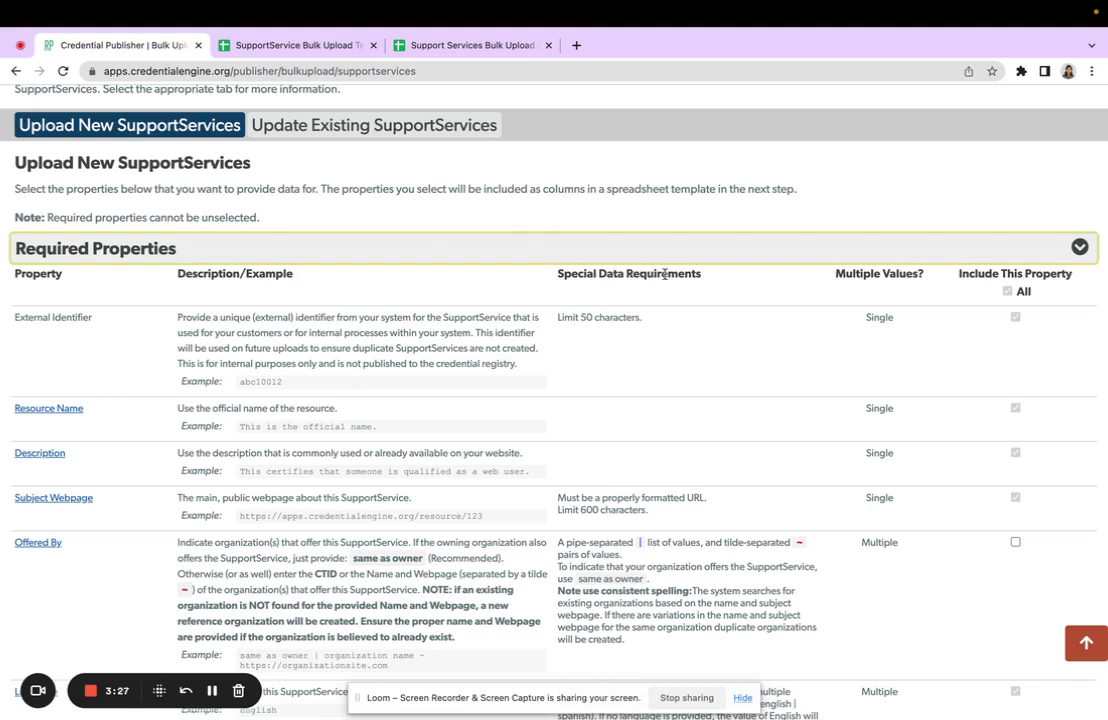
pyautogui.scroll(-4, 648, 460)
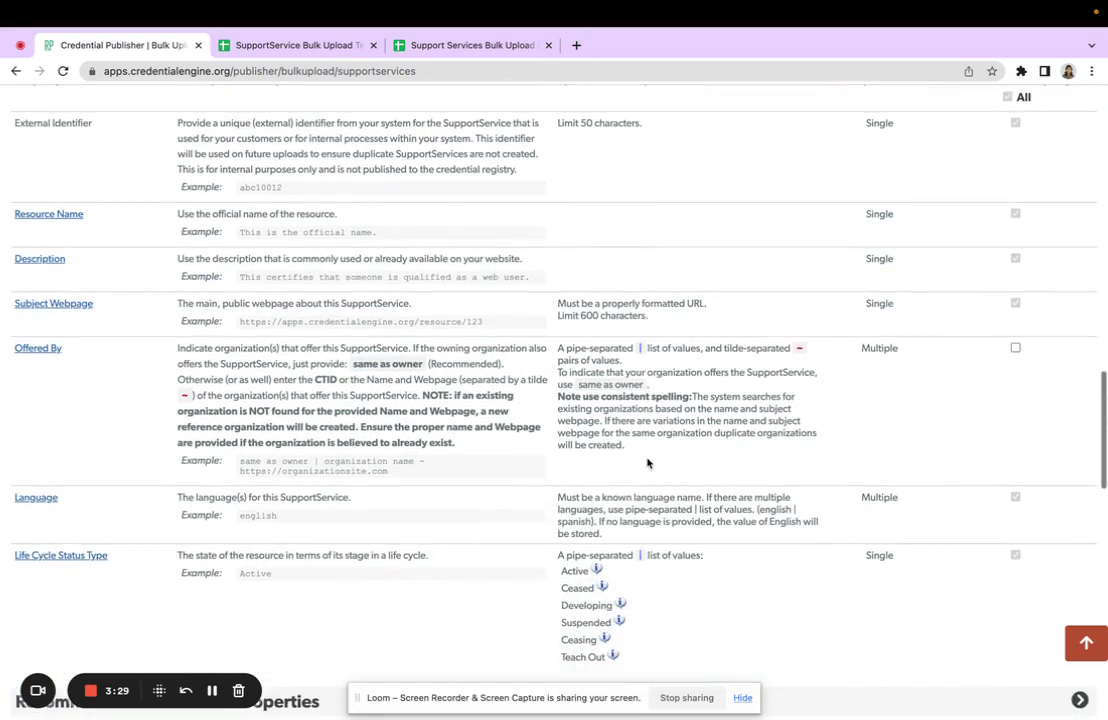
pyautogui.scroll(-2, 647, 462)
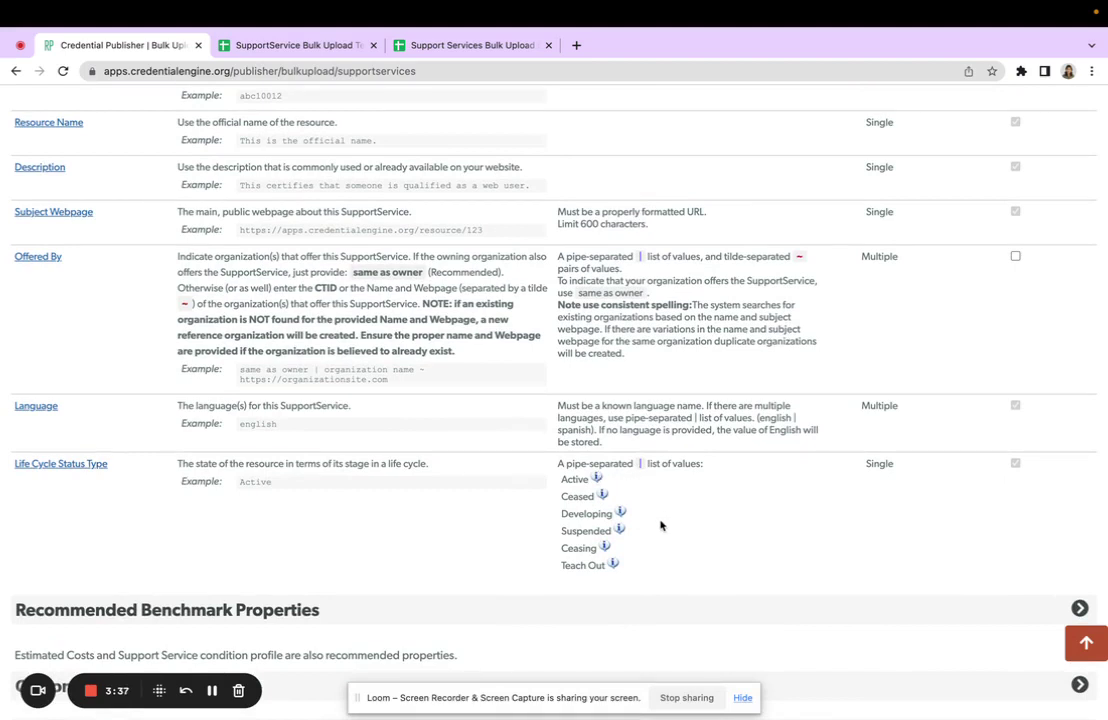
pyautogui.moveTo(615, 565)
pyautogui.scroll(-3, 660, 579)
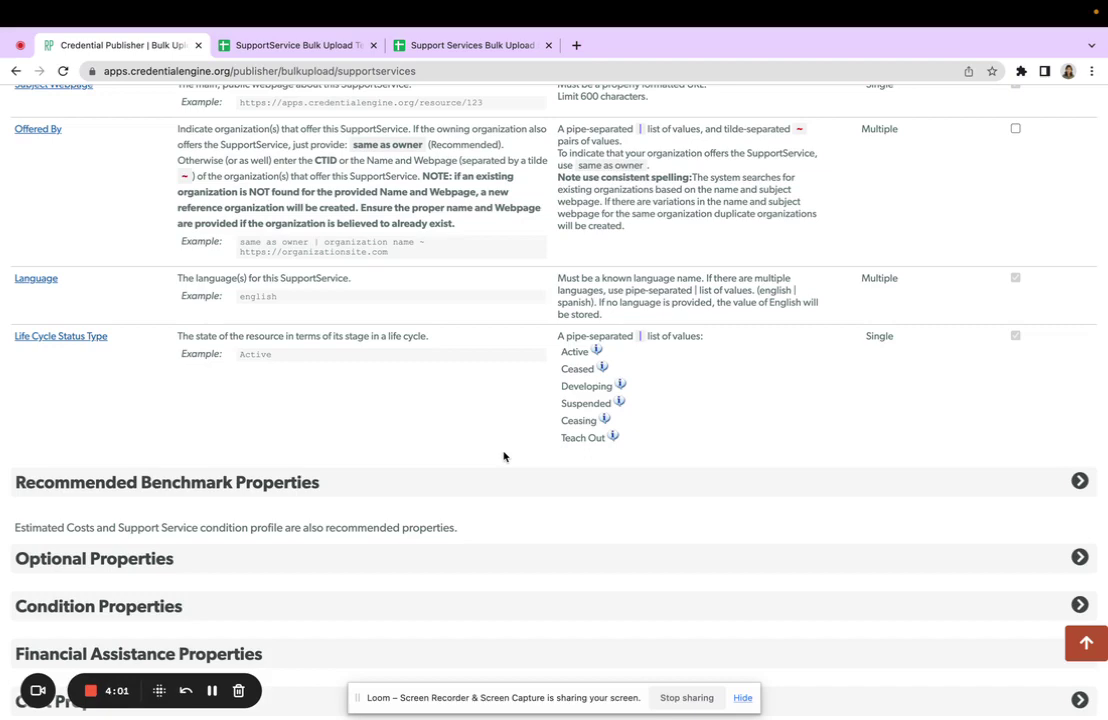
# - Expand the Recommended Benchmark Properties and review the accepted values for Delivery Type and Support Service Category
pyautogui.click(455, 482)
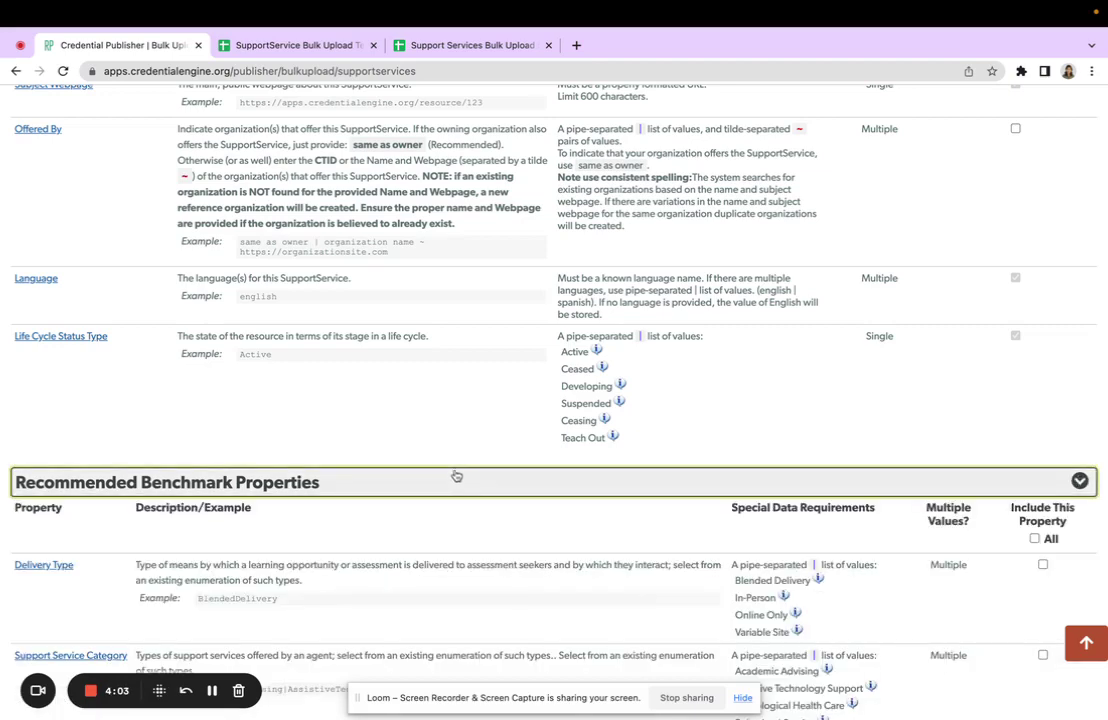
pyautogui.scroll(-3, 451, 451)
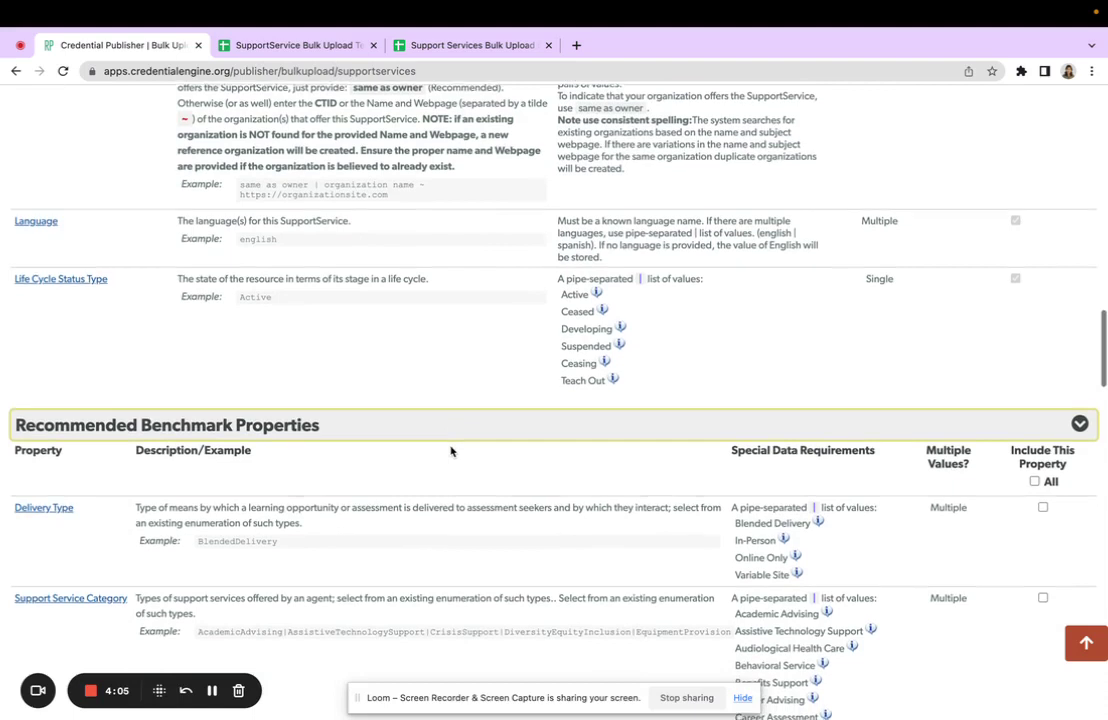
pyautogui.scroll(-2, 466, 511)
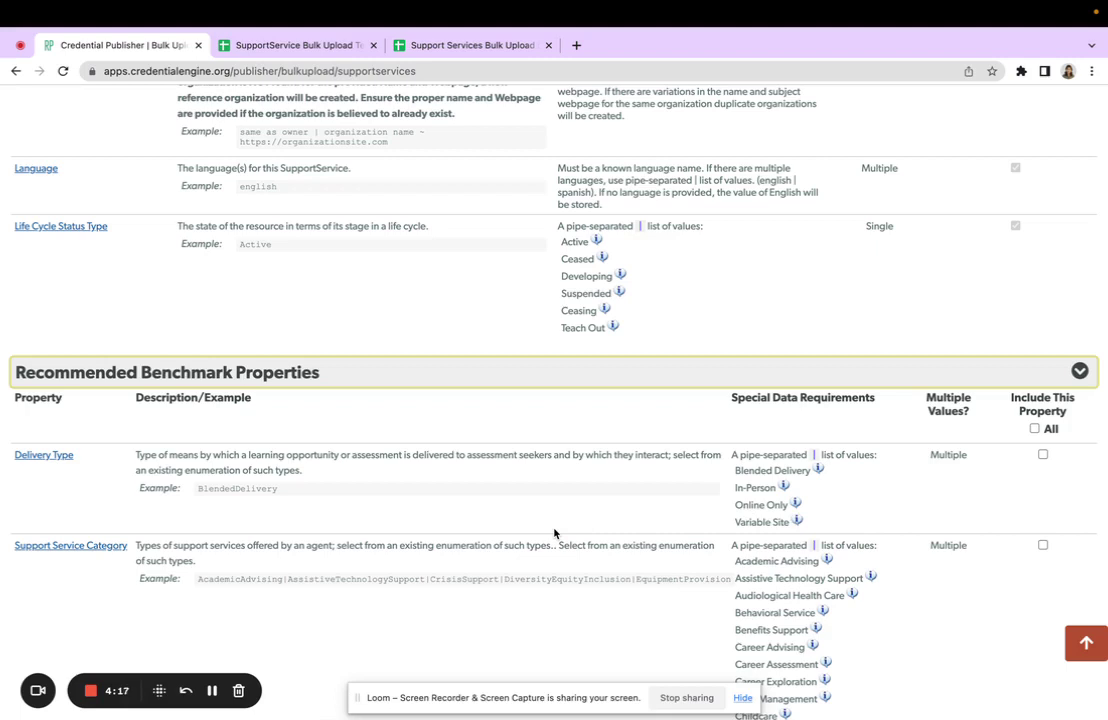
pyautogui.scroll(-2, 554, 533)
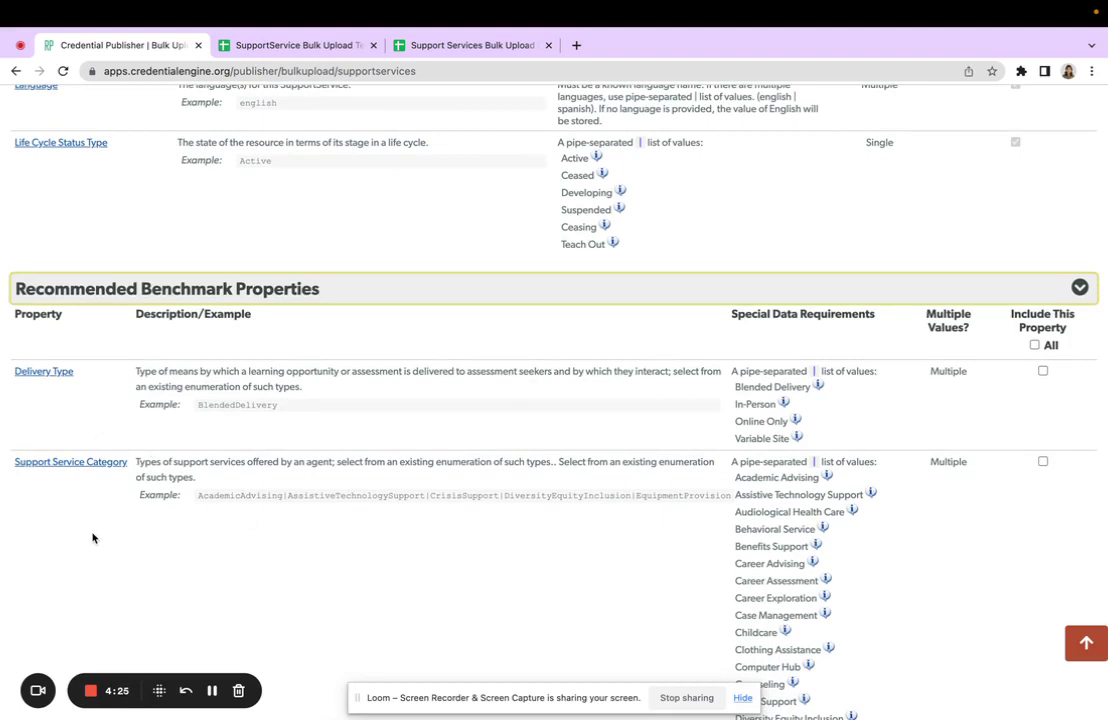
pyautogui.scroll(-3, 92, 538)
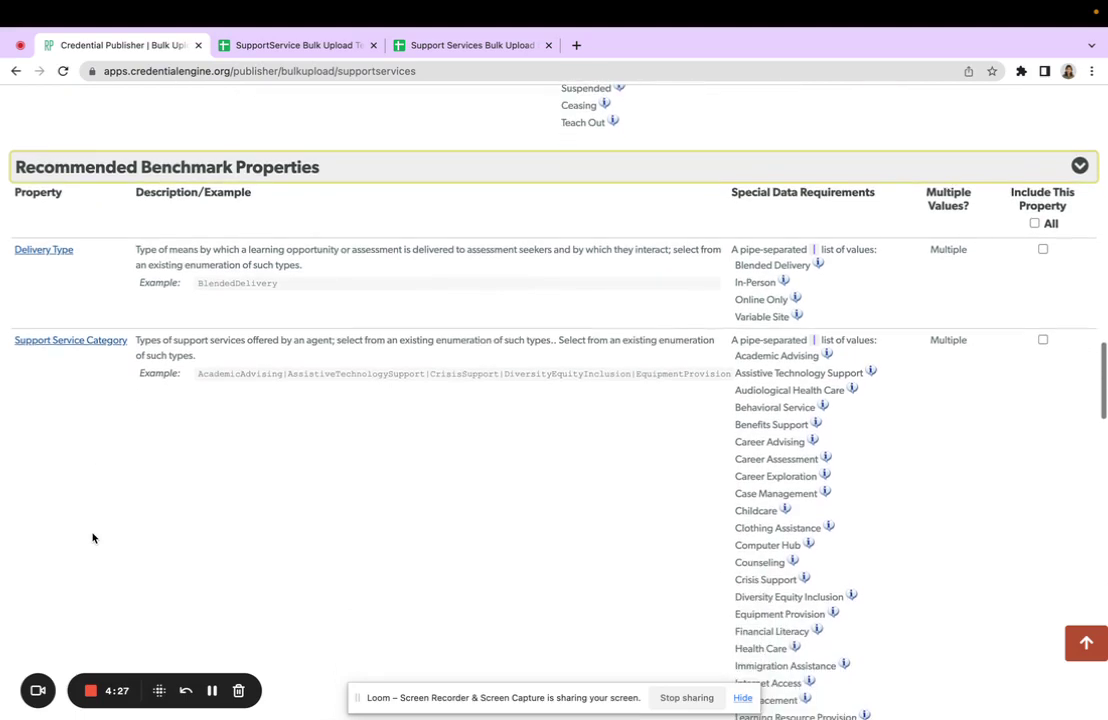
pyautogui.scroll(-2, 92, 538)
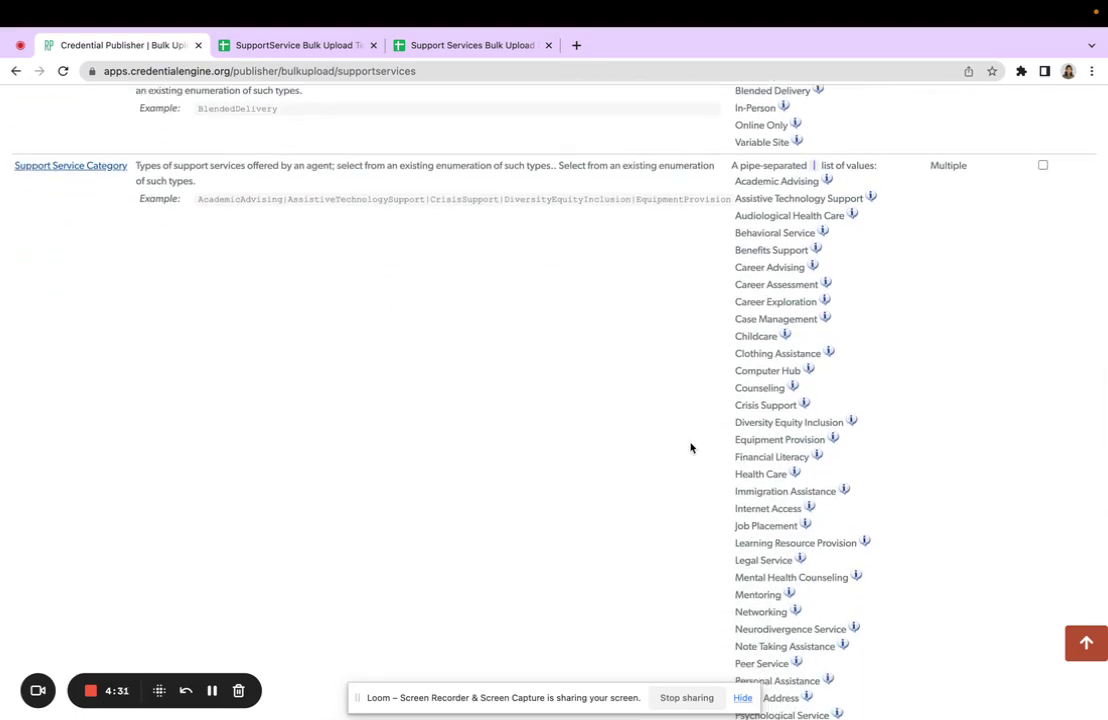
# - Include the Accommodation Type, Support Service Category and Delivery Type properties in the upload template
pyautogui.scroll(-12, 633, 498)
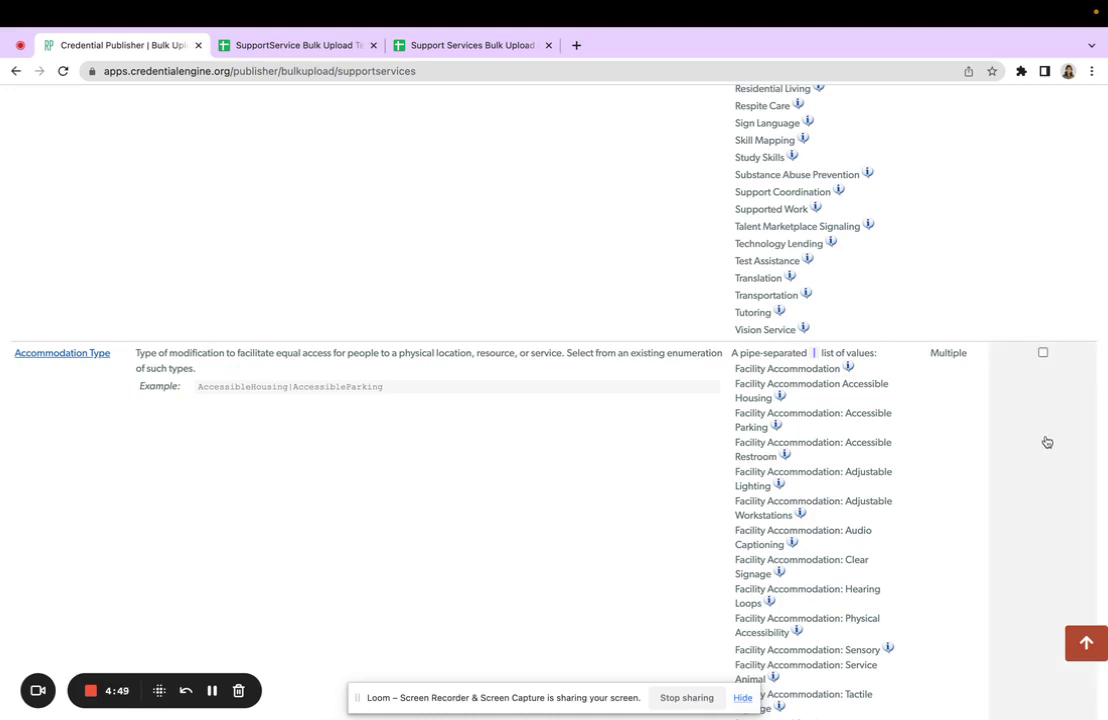
pyautogui.click(1043, 352)
pyautogui.scroll(5, 968, 273)
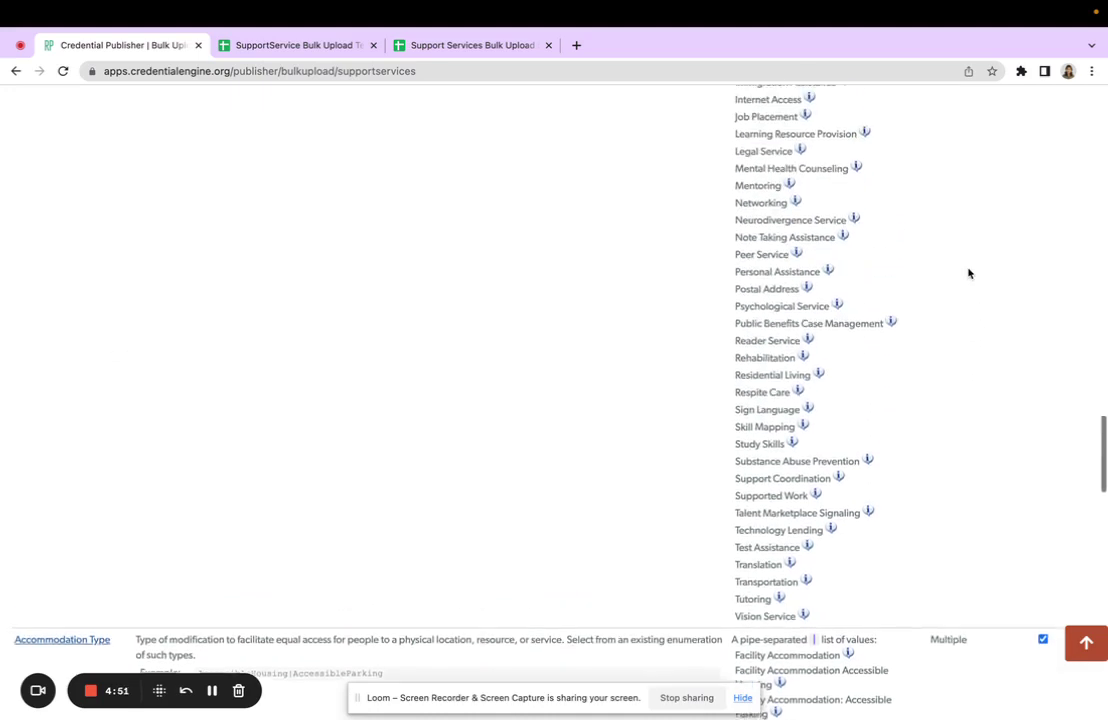
pyautogui.scroll(4, 968, 273)
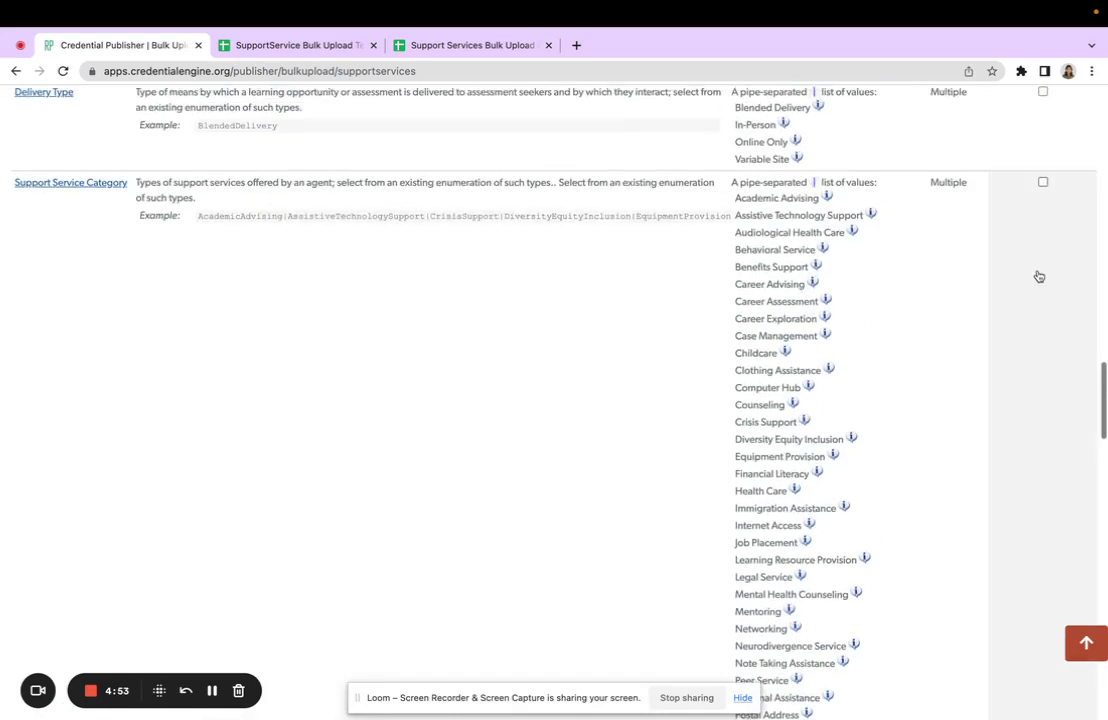
pyautogui.click(1043, 182)
pyautogui.click(1029, 137)
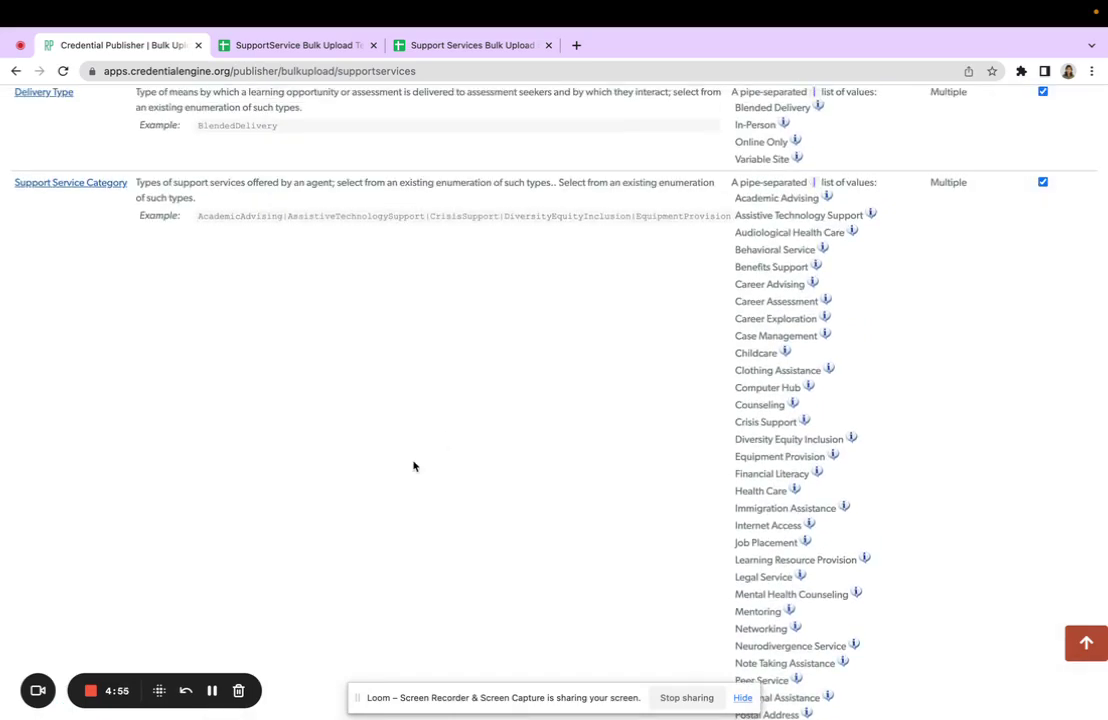
# - Expand the Optional Properties section that follows the Recommended Benchmark Properties
pyautogui.scroll(-6, 414, 466)
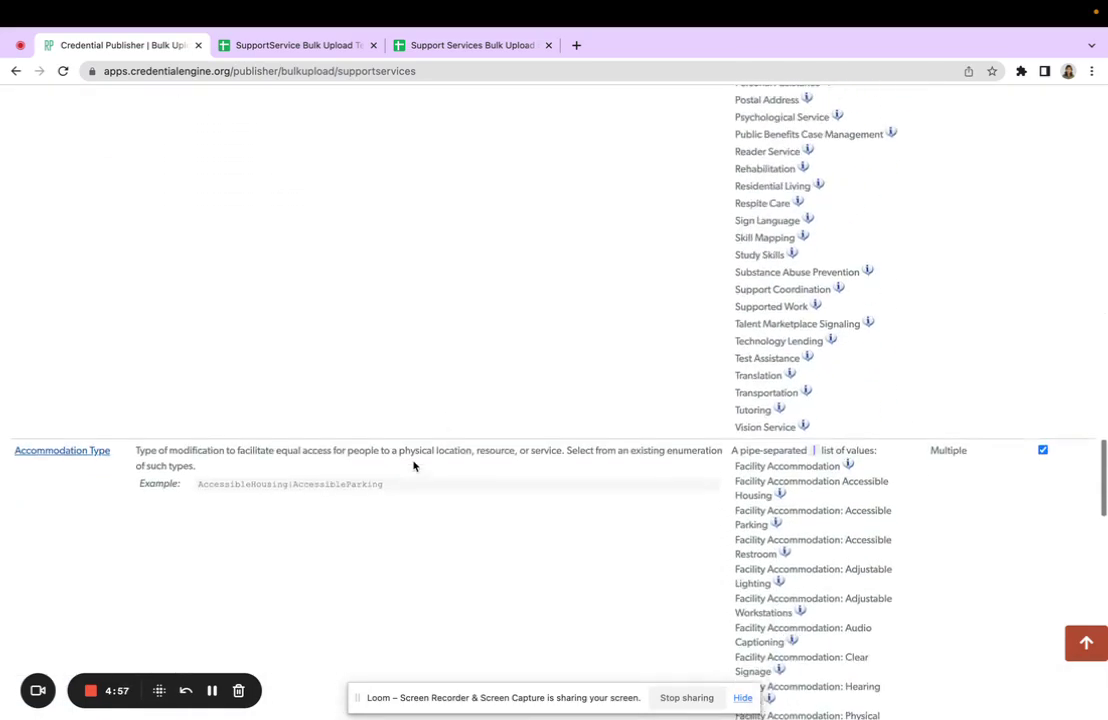
pyautogui.scroll(-5, 414, 466)
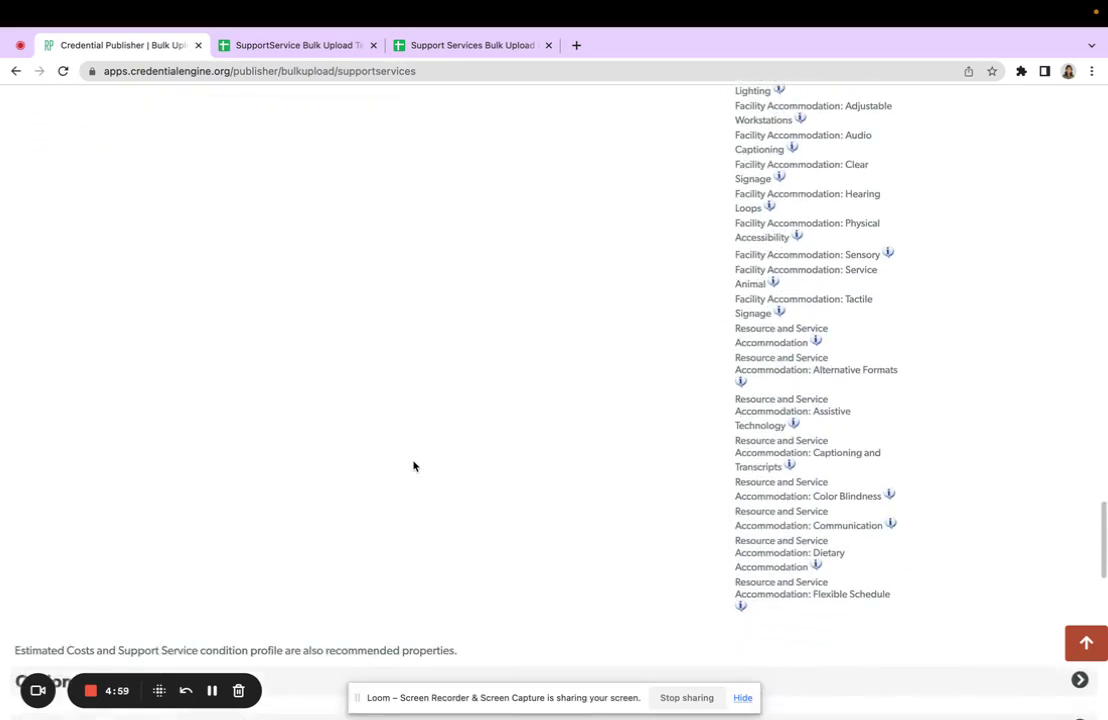
pyautogui.scroll(-4, 414, 466)
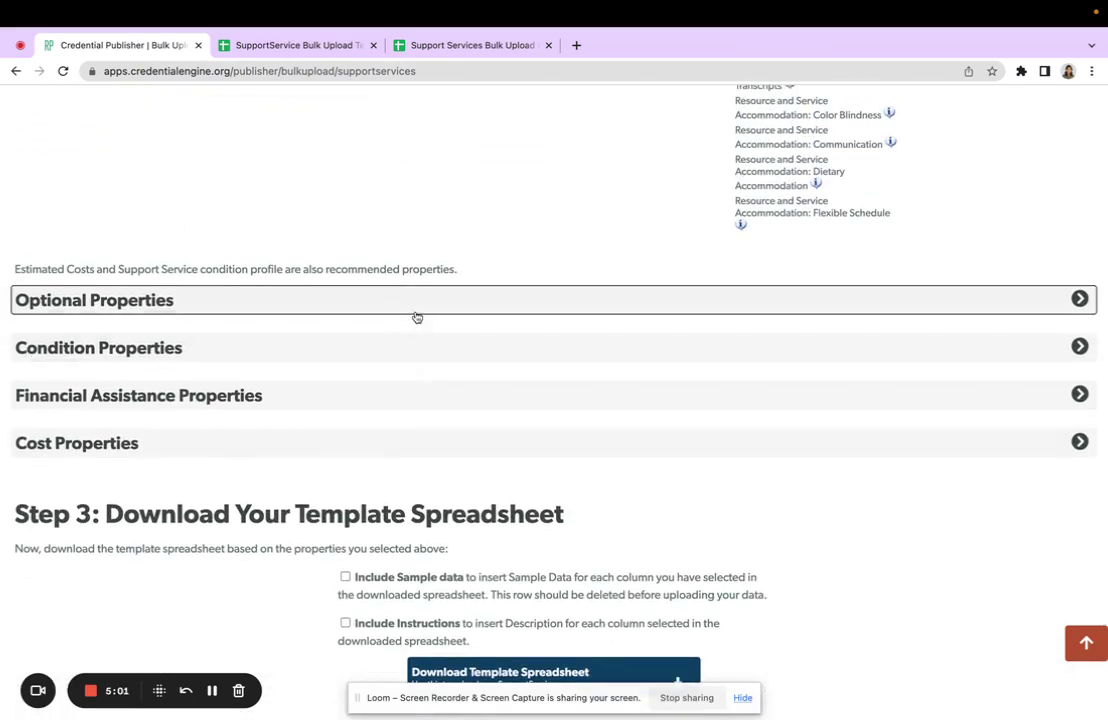
pyautogui.click(415, 312)
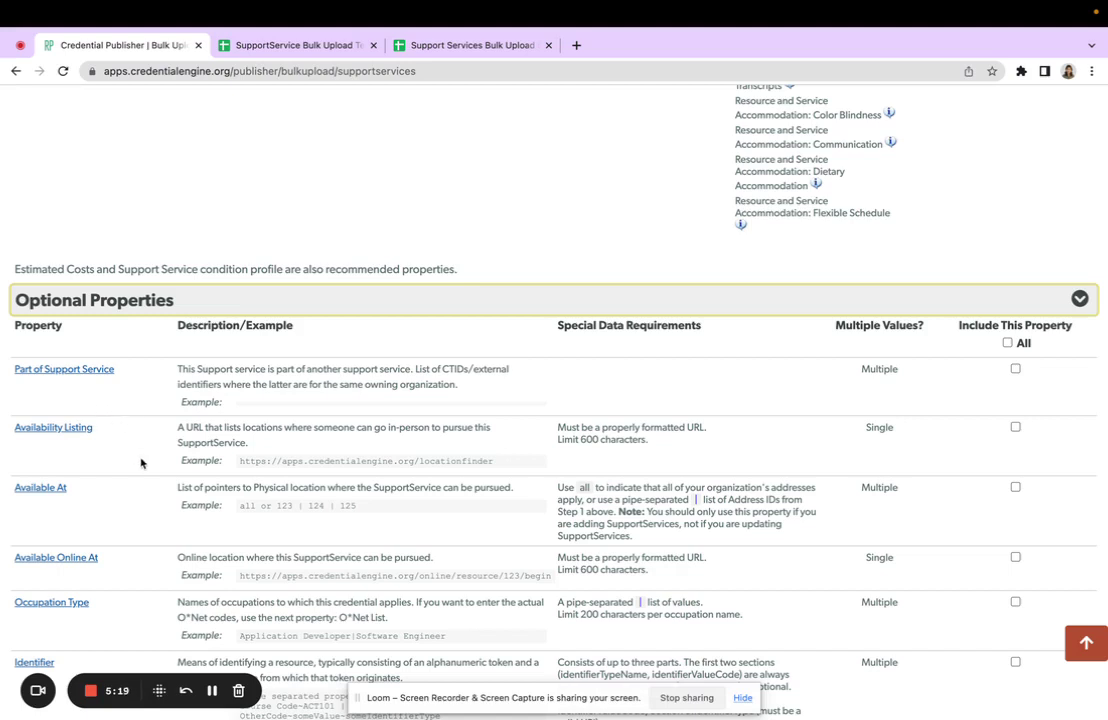
# - Include the optional Keywords and Date Effective properties in the upload template
pyautogui.scroll(-2, 138, 475)
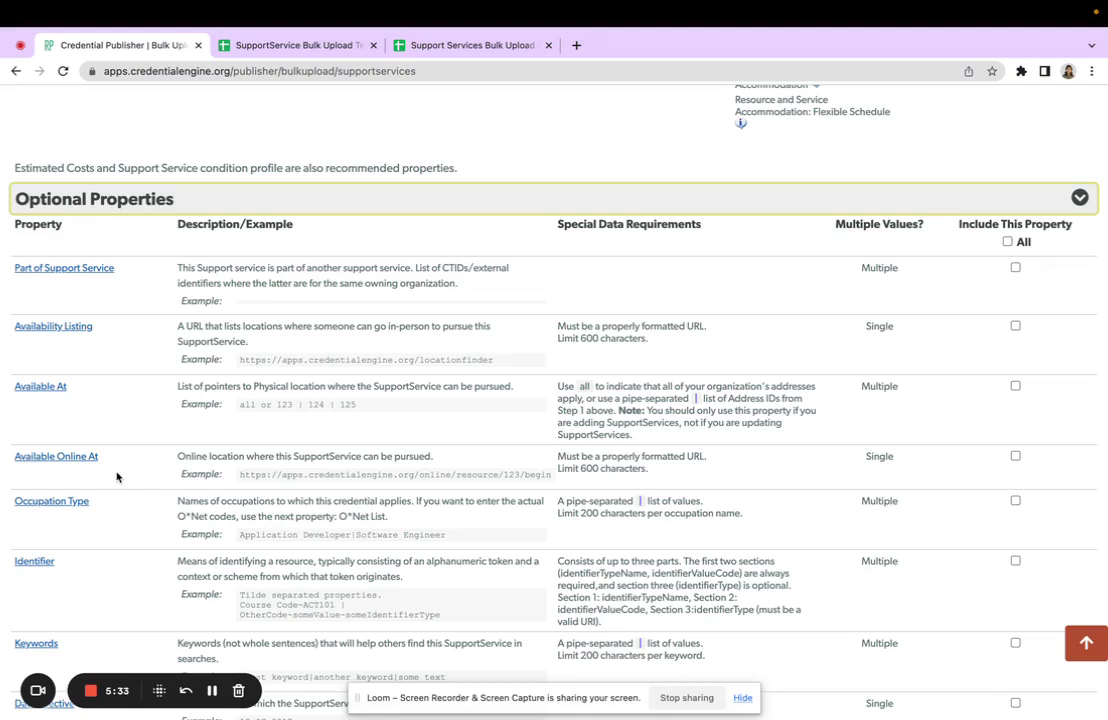
pyautogui.scroll(-1, 116, 477)
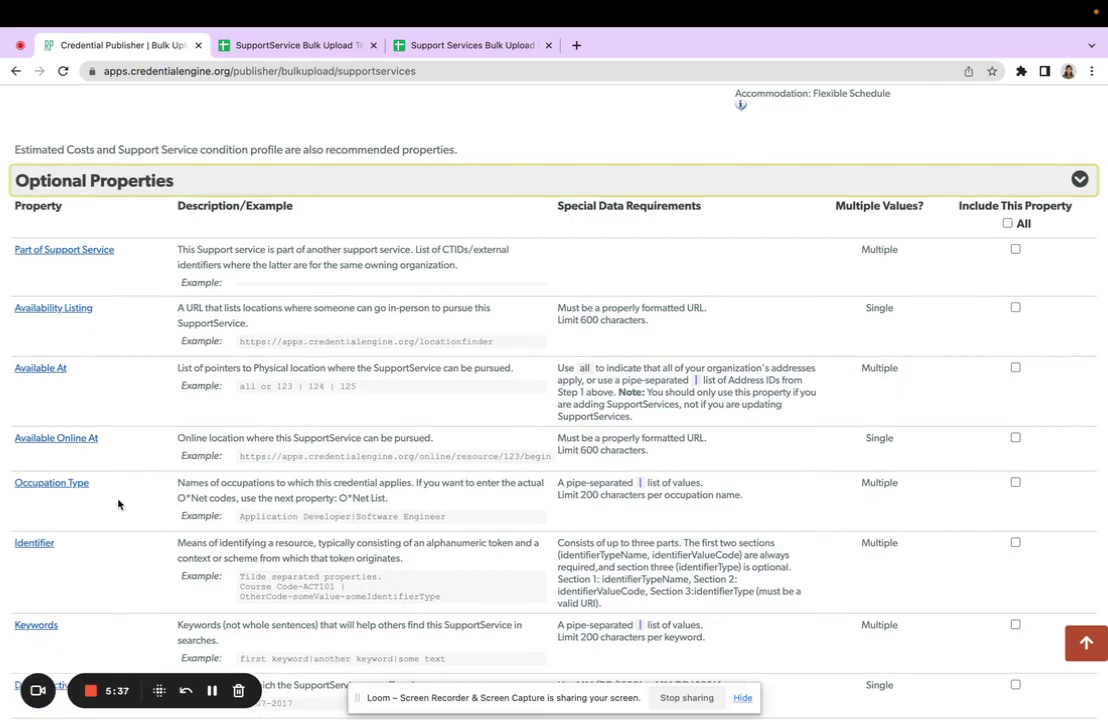
pyautogui.scroll(-5, 118, 504)
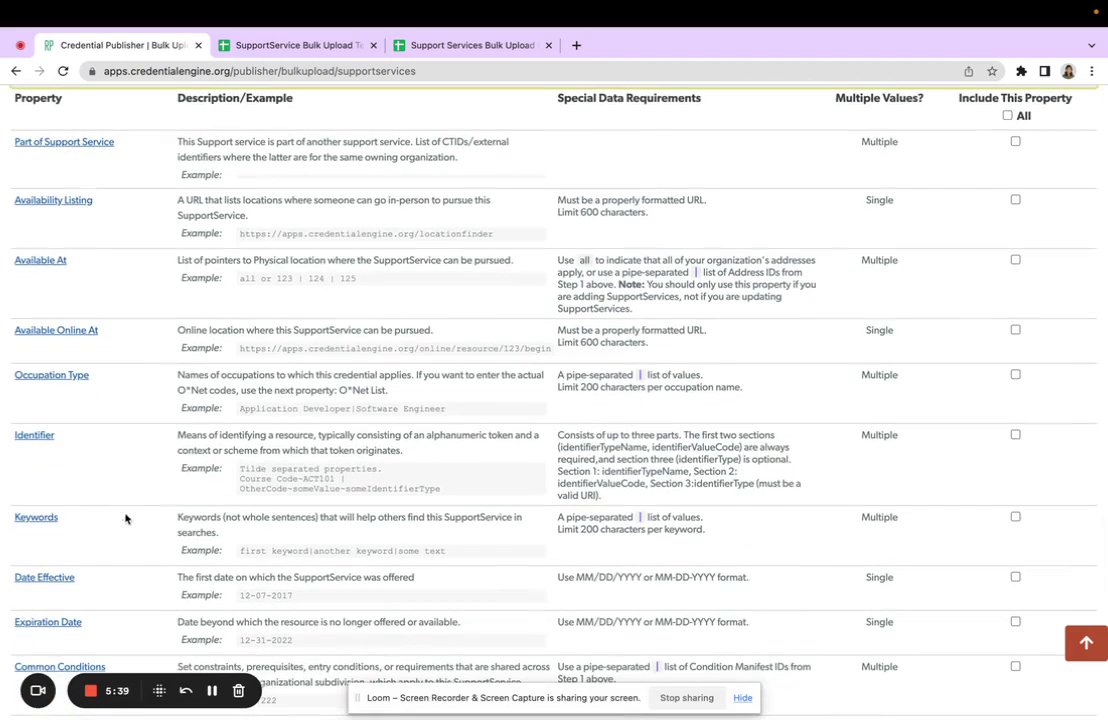
pyautogui.click(999, 532)
pyautogui.scroll(-2, 831, 572)
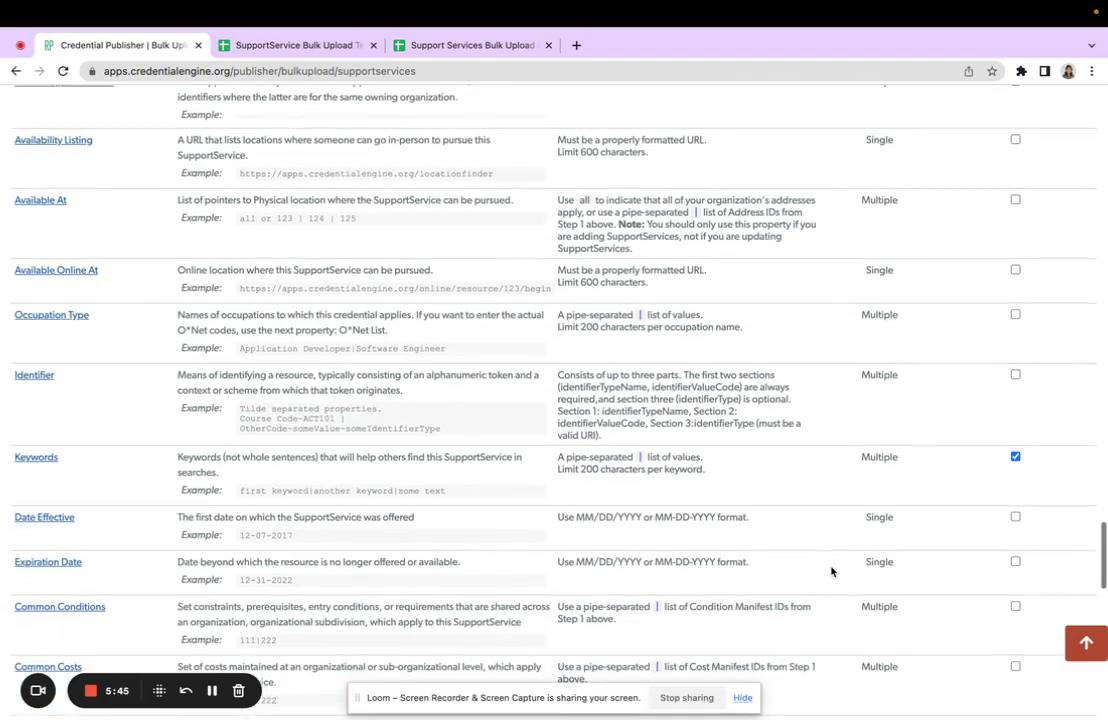
pyautogui.click(987, 513)
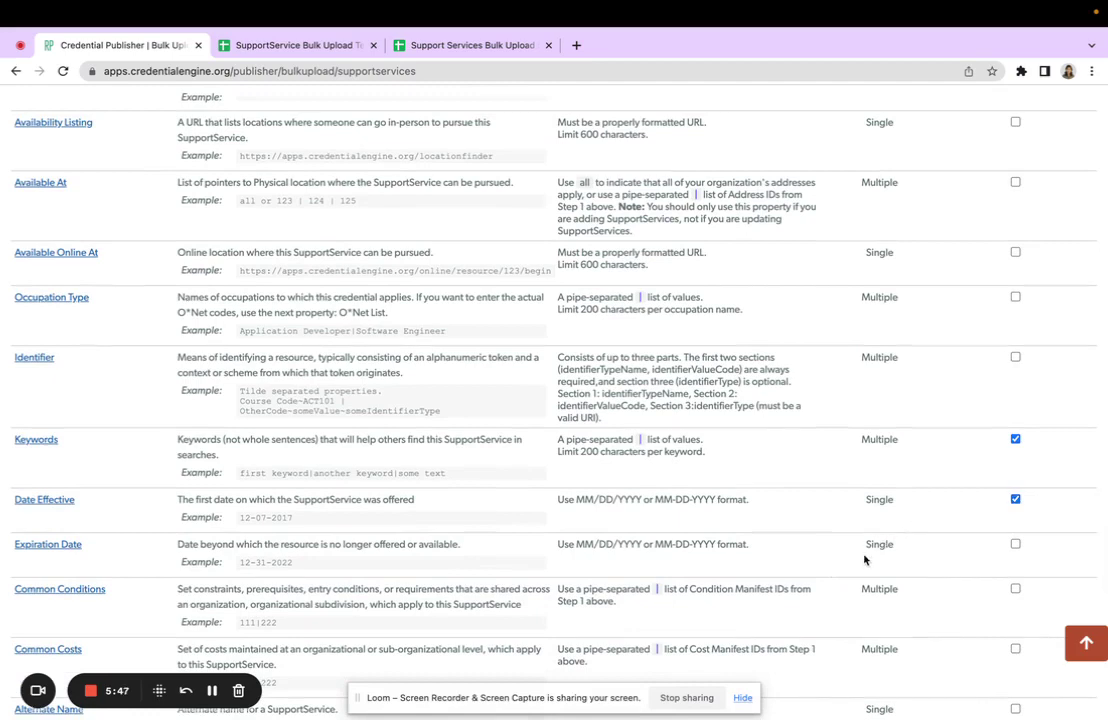
# - Expand the Condition Properties and review the condition profile fields, from External Identifier to SubmissionOfDescription, with the accepted Audience Type values
pyautogui.scroll(-4, 866, 559)
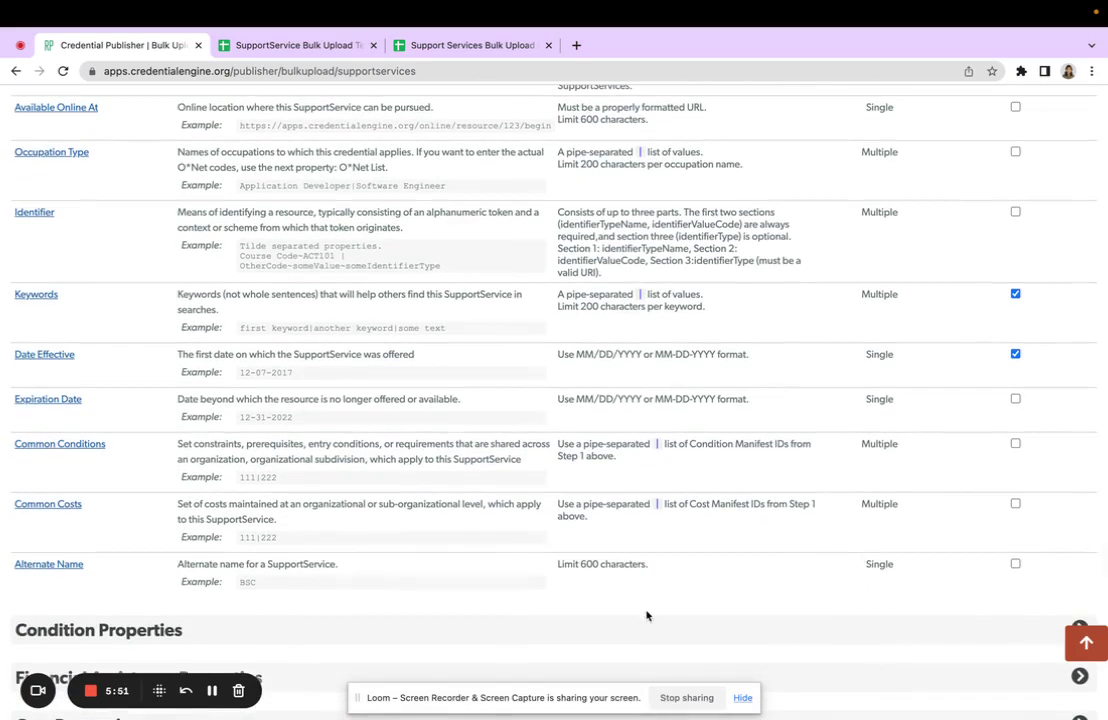
pyautogui.scroll(-2, 647, 615)
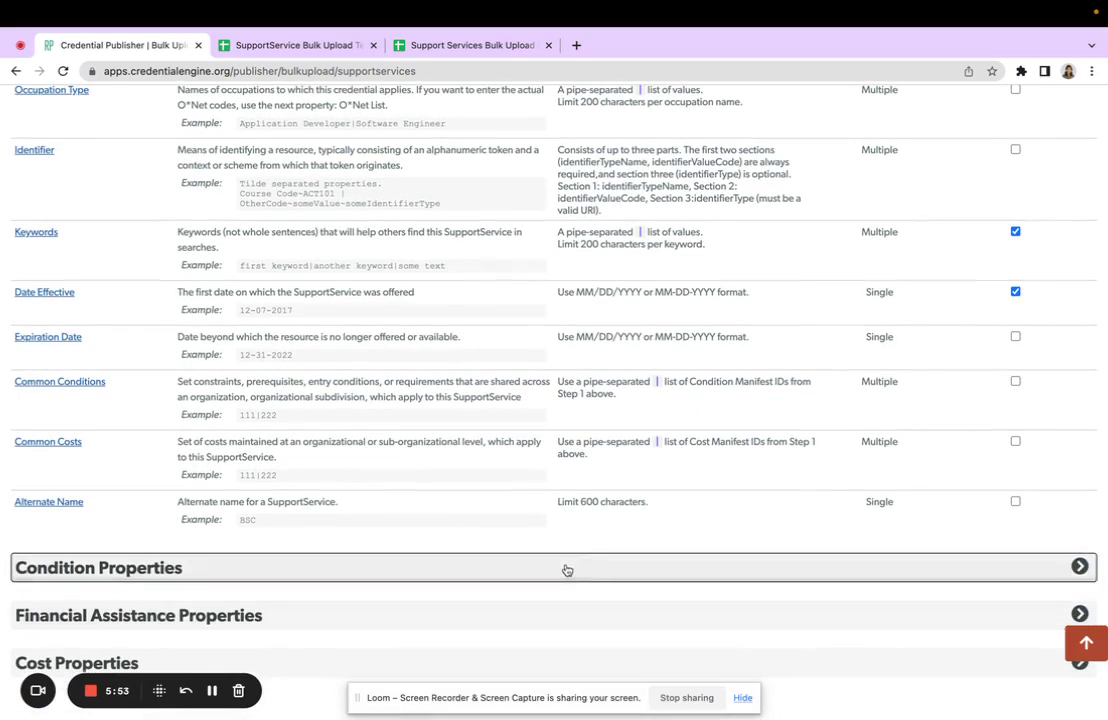
pyautogui.click(566, 570)
pyautogui.scroll(-1, 524, 628)
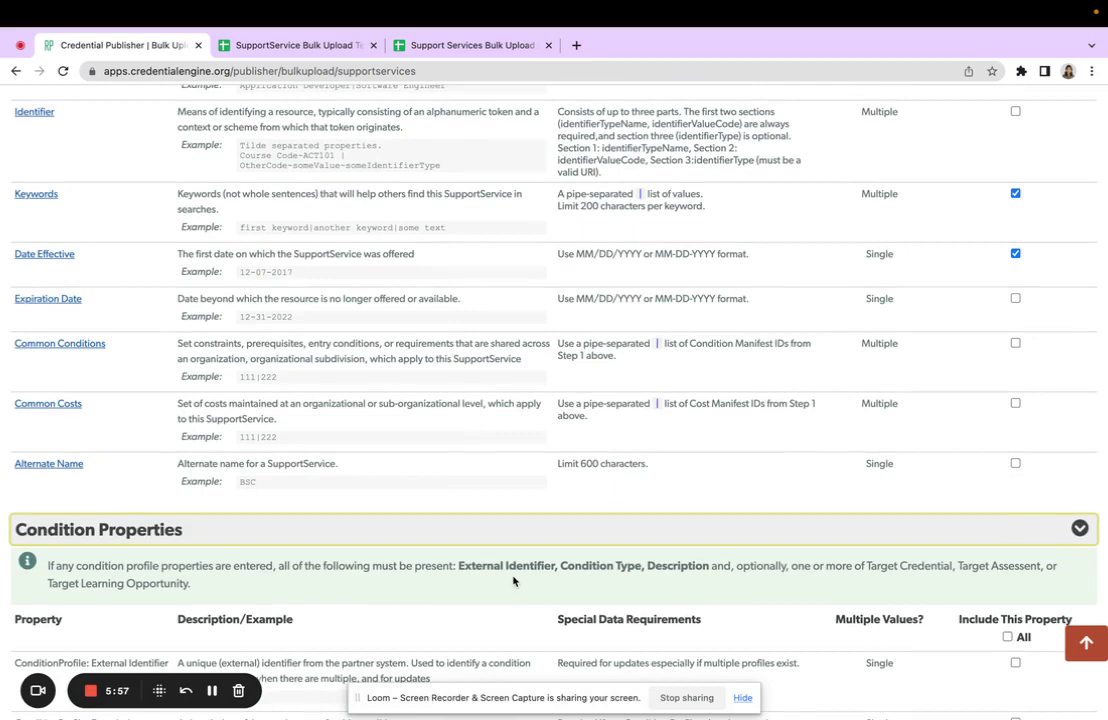
pyautogui.scroll(-10, 513, 580)
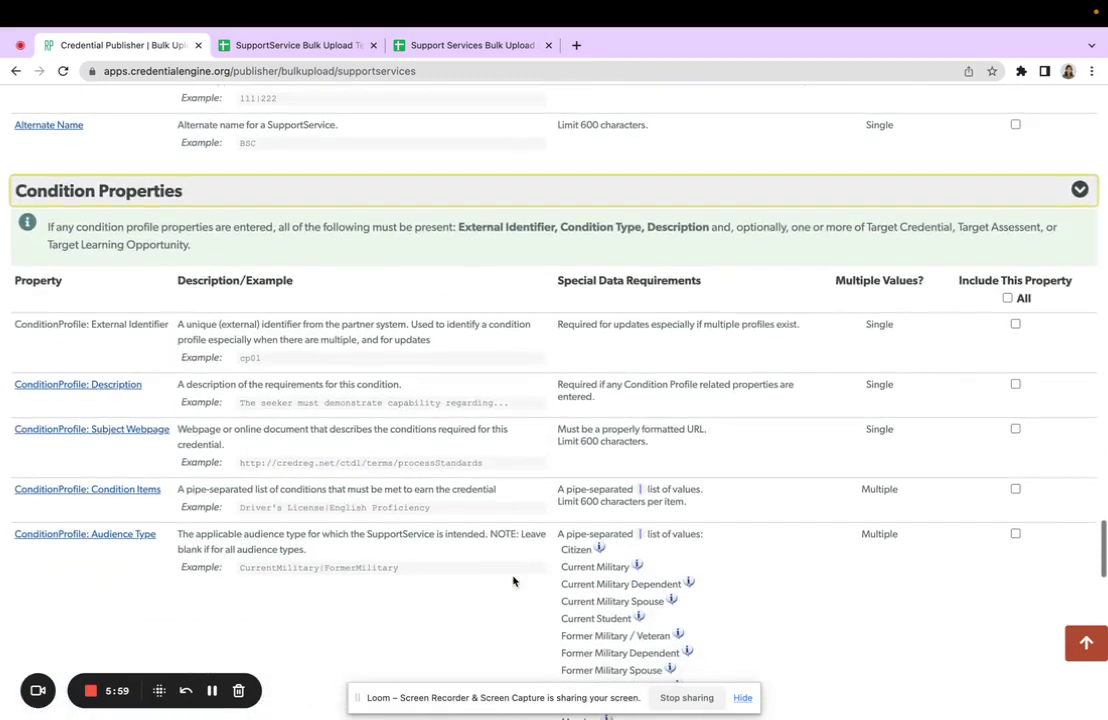
pyautogui.scroll(-2, 513, 580)
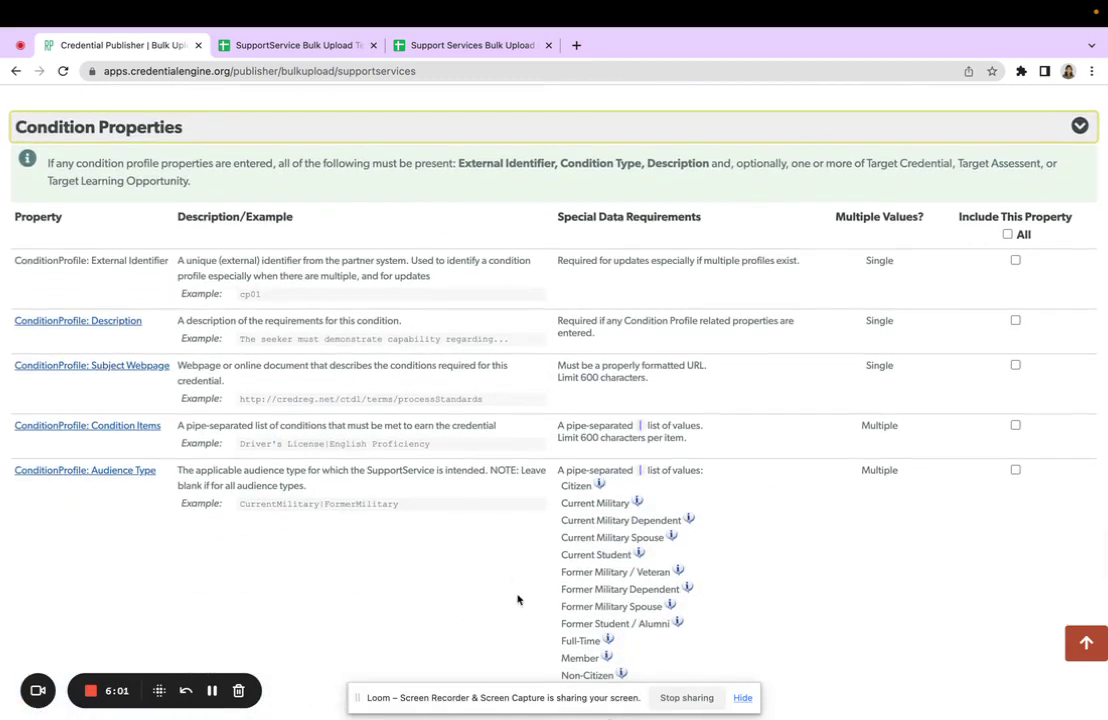
pyautogui.scroll(-3, 438, 580)
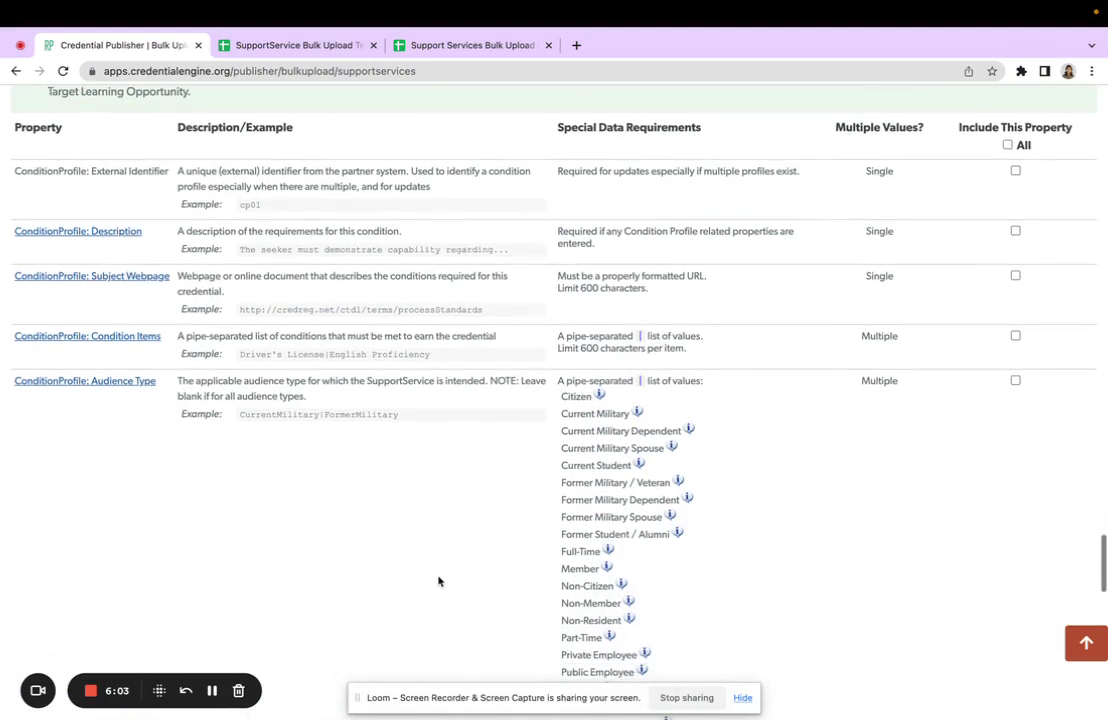
pyautogui.scroll(-1, 438, 581)
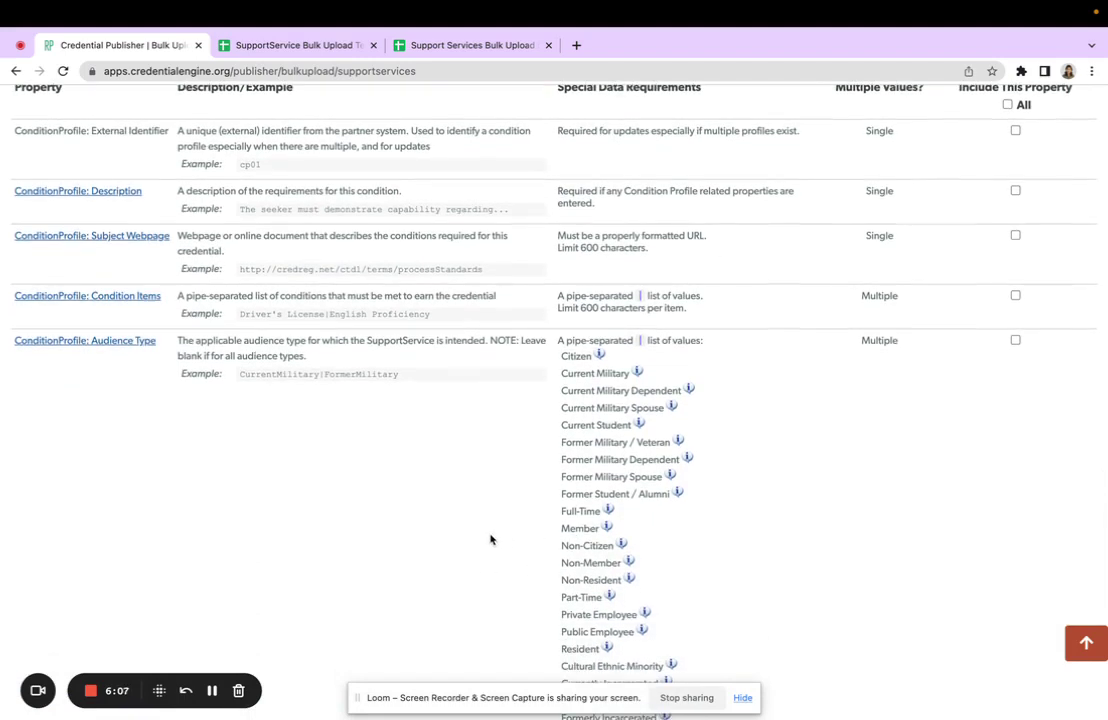
pyautogui.scroll(-10, 490, 540)
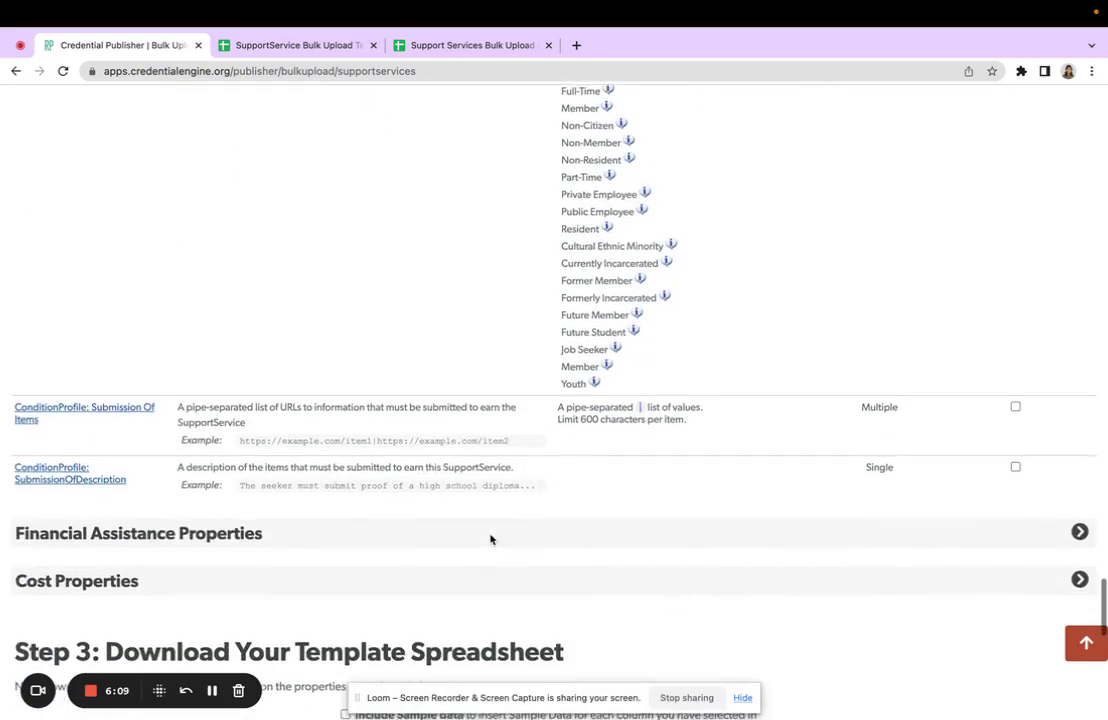
# - Expand the Financial Assistance Properties and review their requirements, the accepted assistance types and the Value formats
pyautogui.click(477, 533)
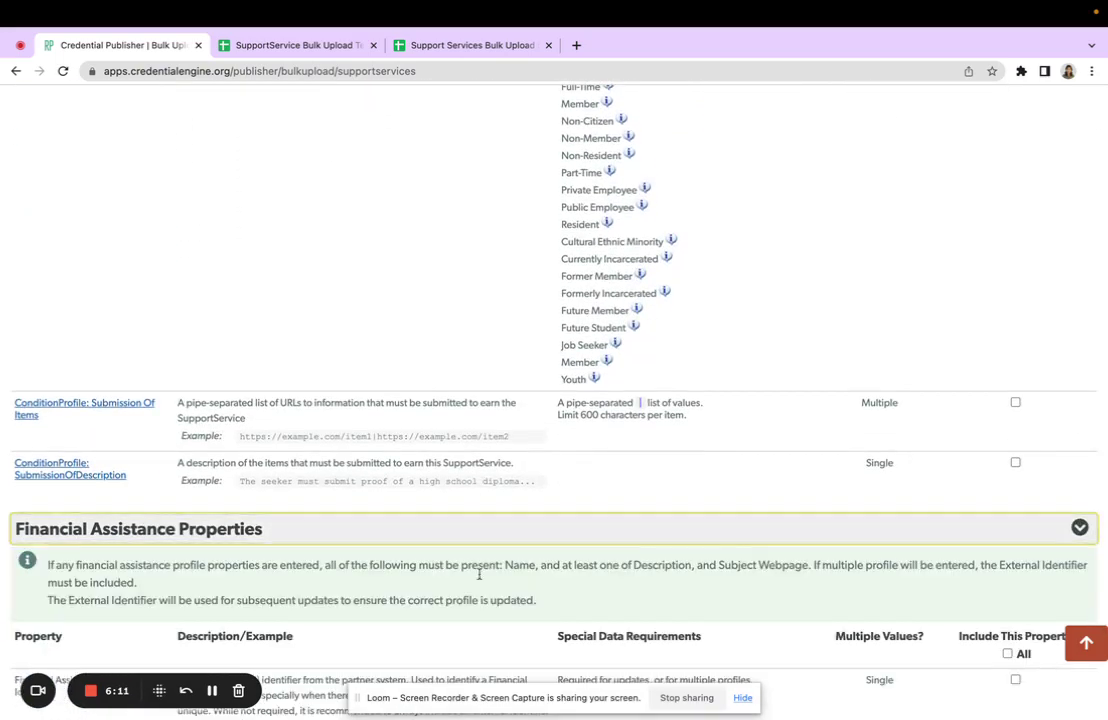
pyautogui.scroll(-1, 472, 595)
pyautogui.scroll(-5, 472, 596)
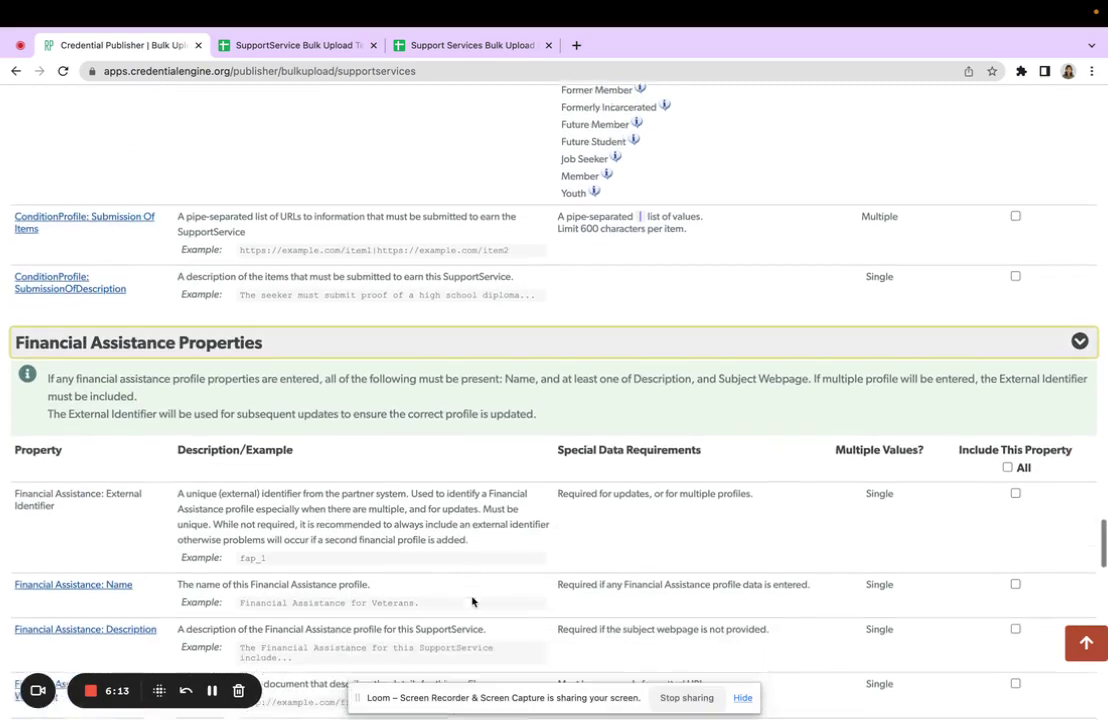
pyautogui.scroll(-2, 472, 600)
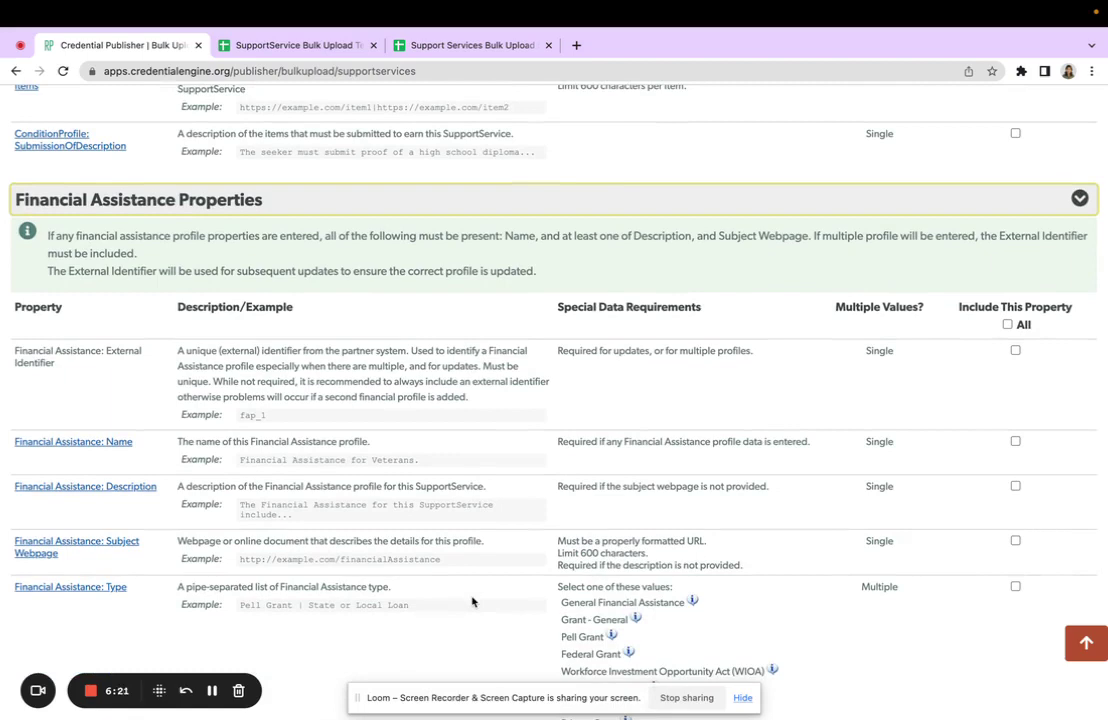
pyautogui.scroll(-5, 472, 601)
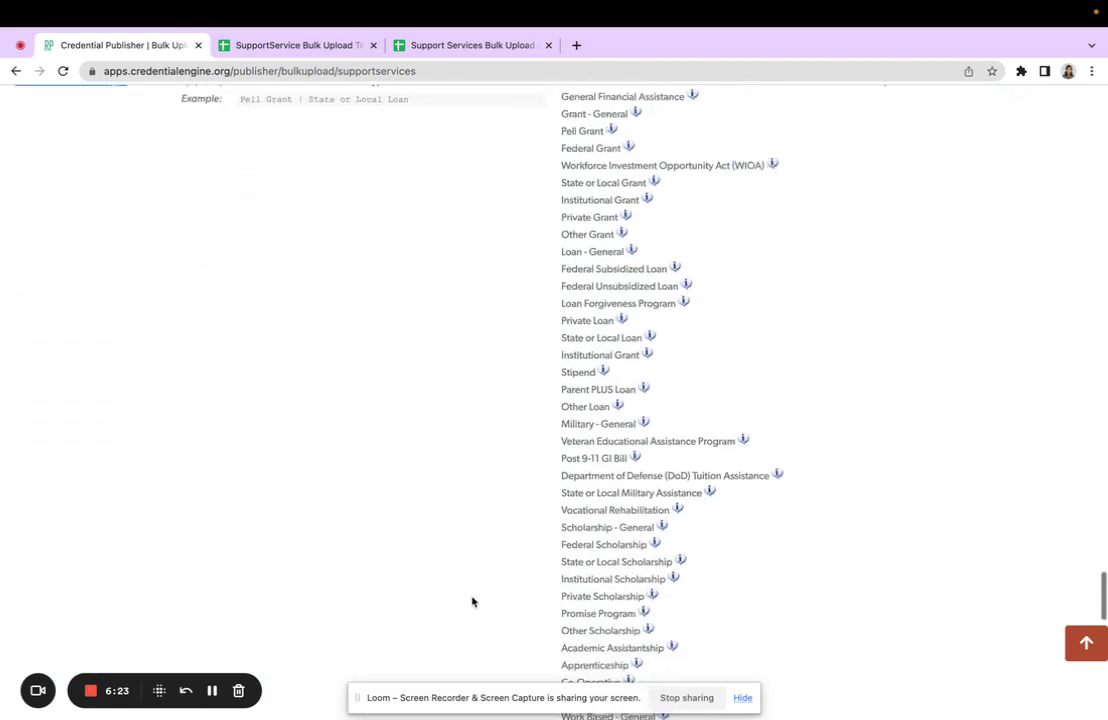
pyautogui.scroll(-4, 472, 601)
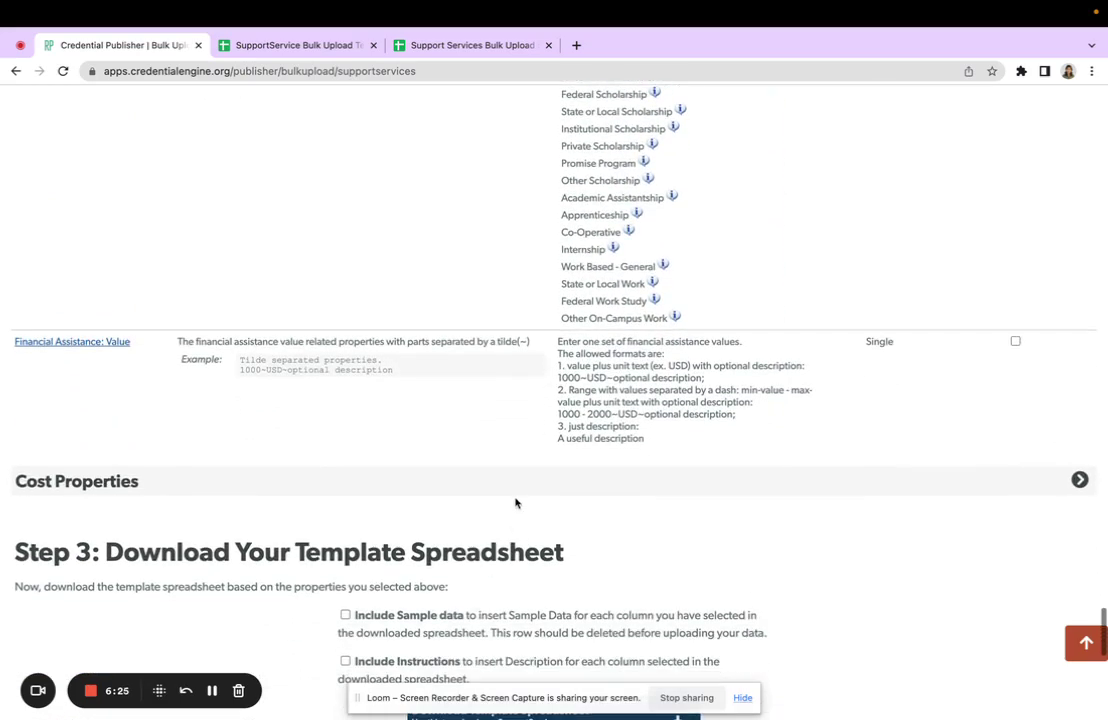
# - Expand the Cost Properties and review the cost profile fields and the accepted values for Cost: Types List
pyautogui.click(512, 485)
pyautogui.scroll(-1, 430, 606)
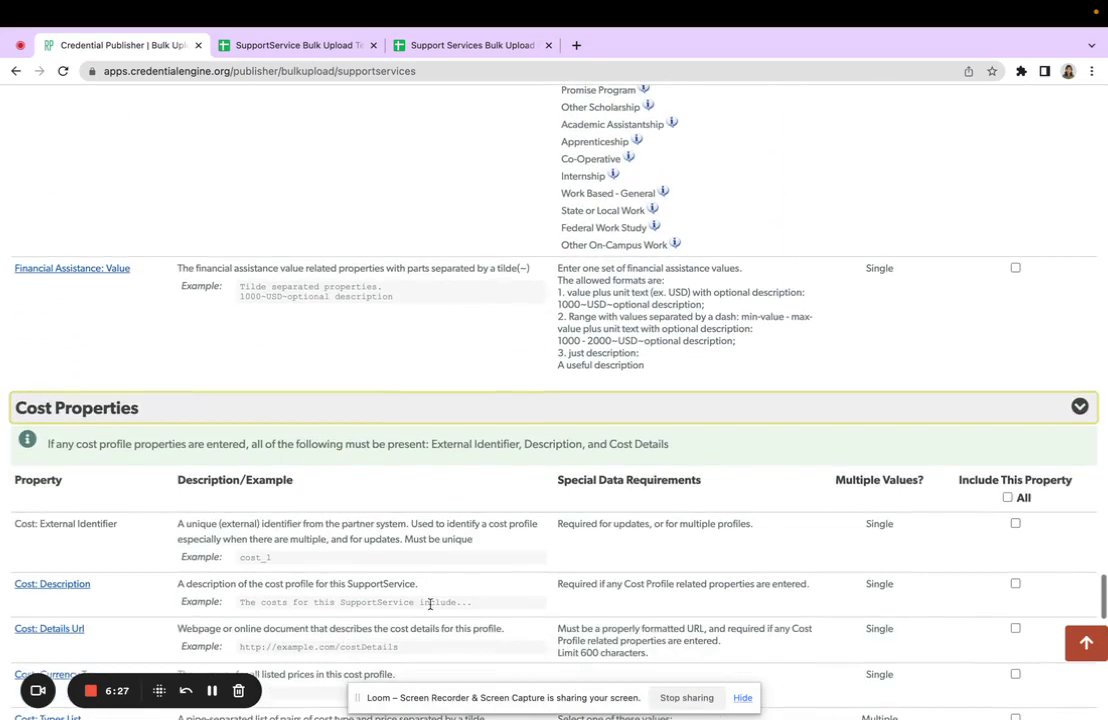
pyautogui.scroll(-1, 430, 604)
pyautogui.scroll(-1, 430, 609)
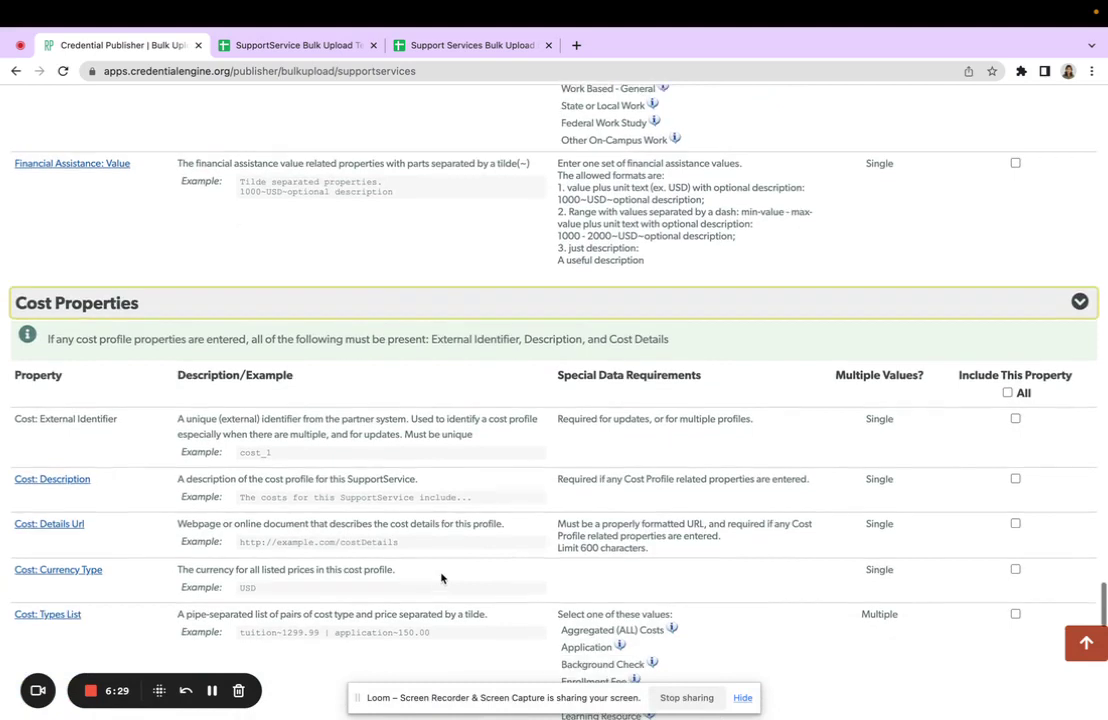
pyautogui.scroll(-1, 441, 578)
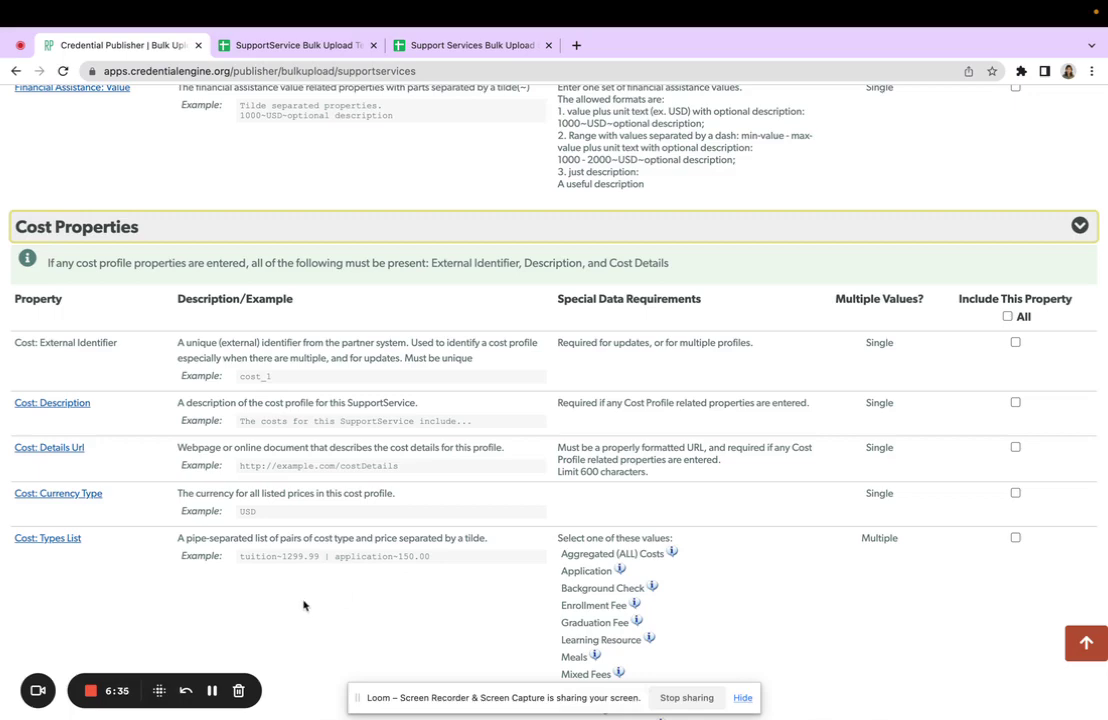
pyautogui.scroll(-6, 304, 605)
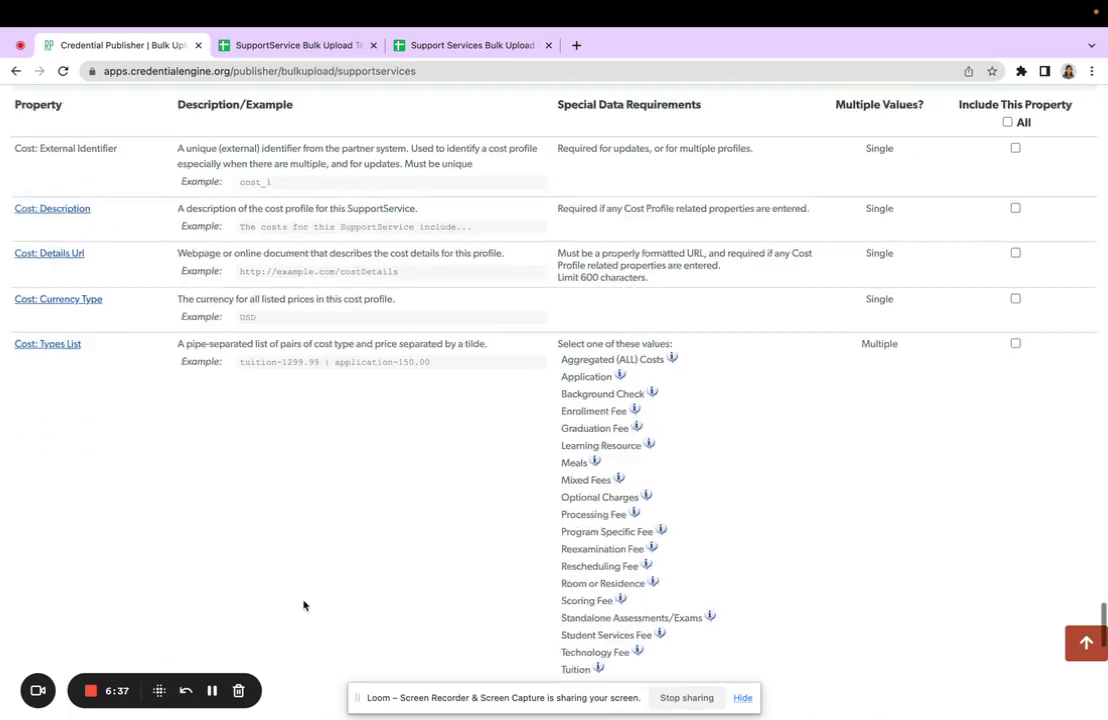
pyautogui.scroll(-1, 304, 602)
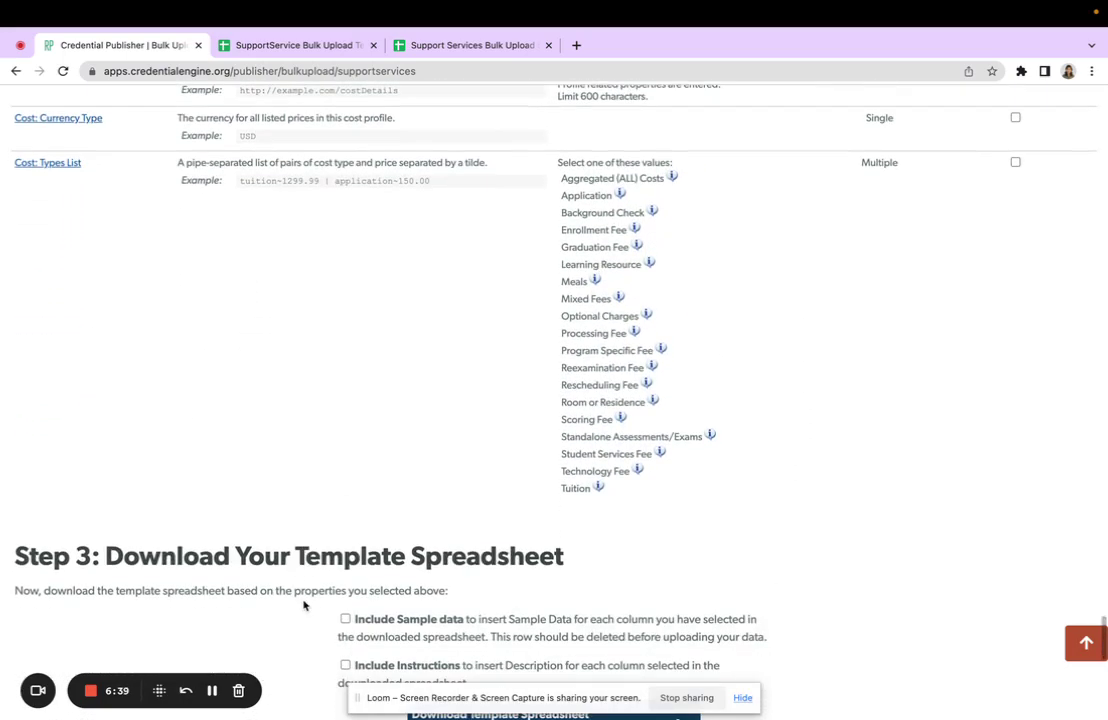
# - Download the template spreadsheet for new SupportServices with sample data and instructions included
pyautogui.scroll(-5, 304, 604)
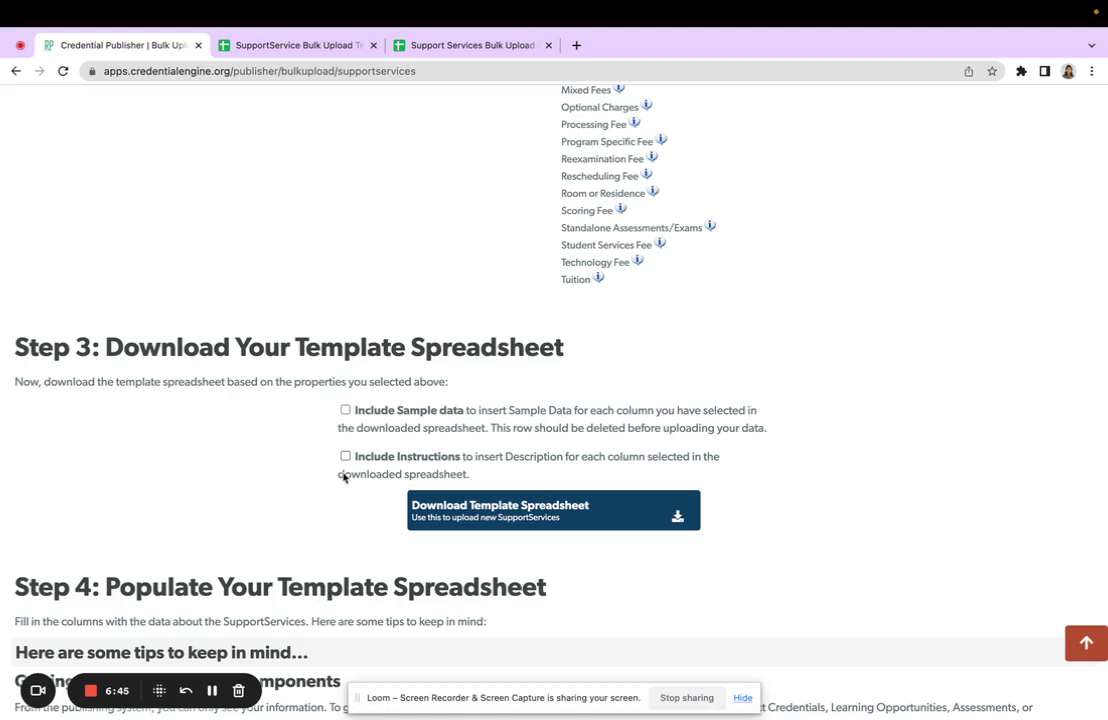
pyautogui.click(345, 410)
pyautogui.click(345, 458)
pyautogui.click(418, 522)
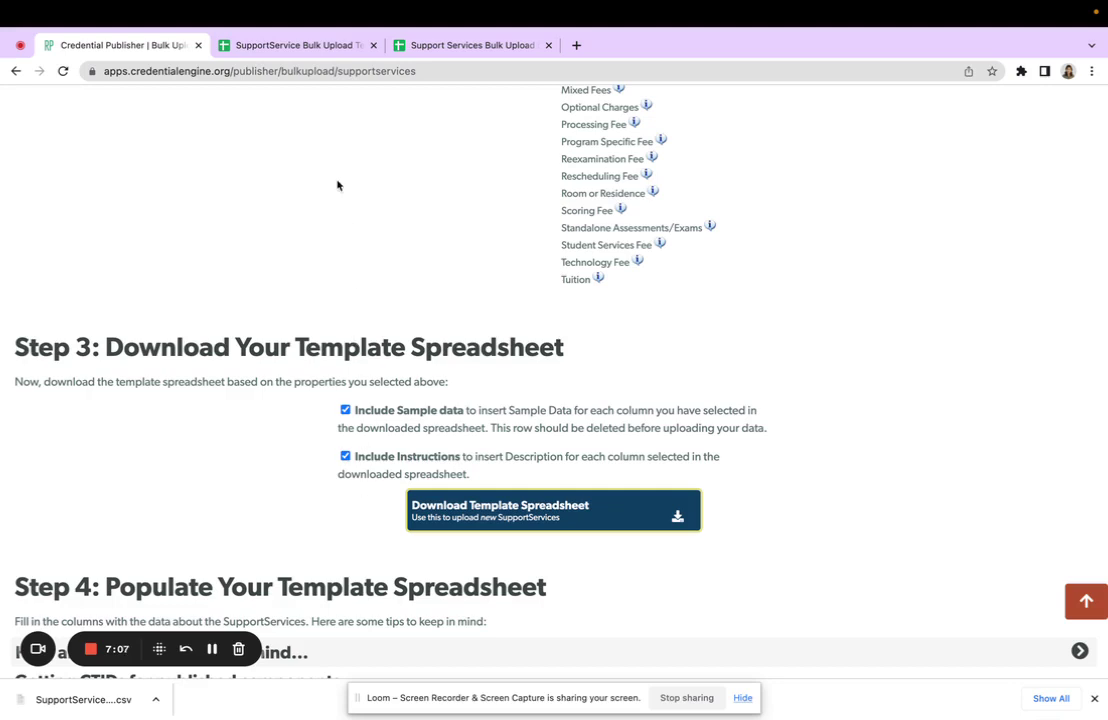
# - Switch to the SupportService Bulk Upload Template in Google Sheets and examine its UploadComments column and its header, Sample Data and Instructions rows
pyautogui.click(298, 47)
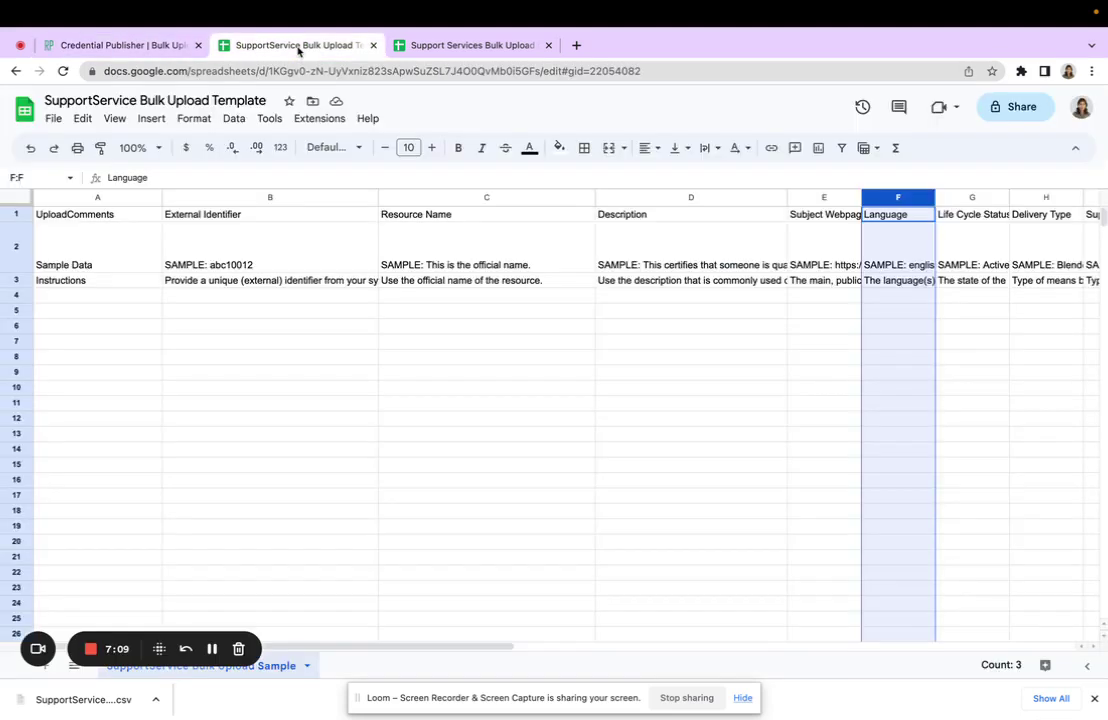
pyautogui.click(104, 216)
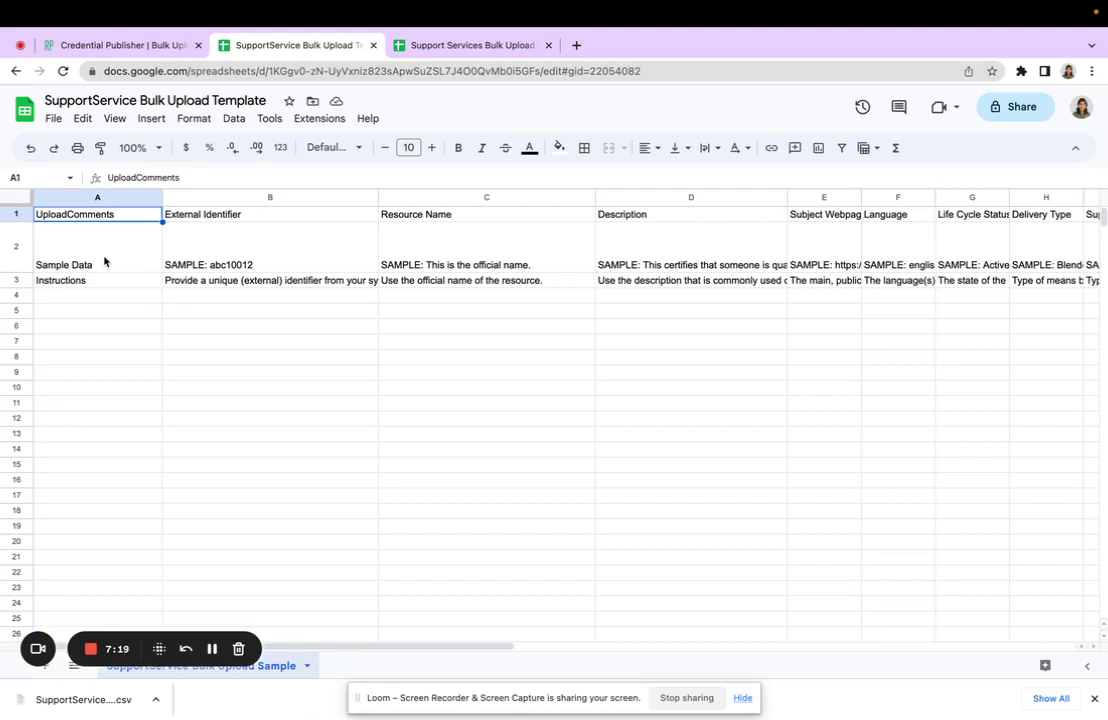
pyautogui.click(16, 262)
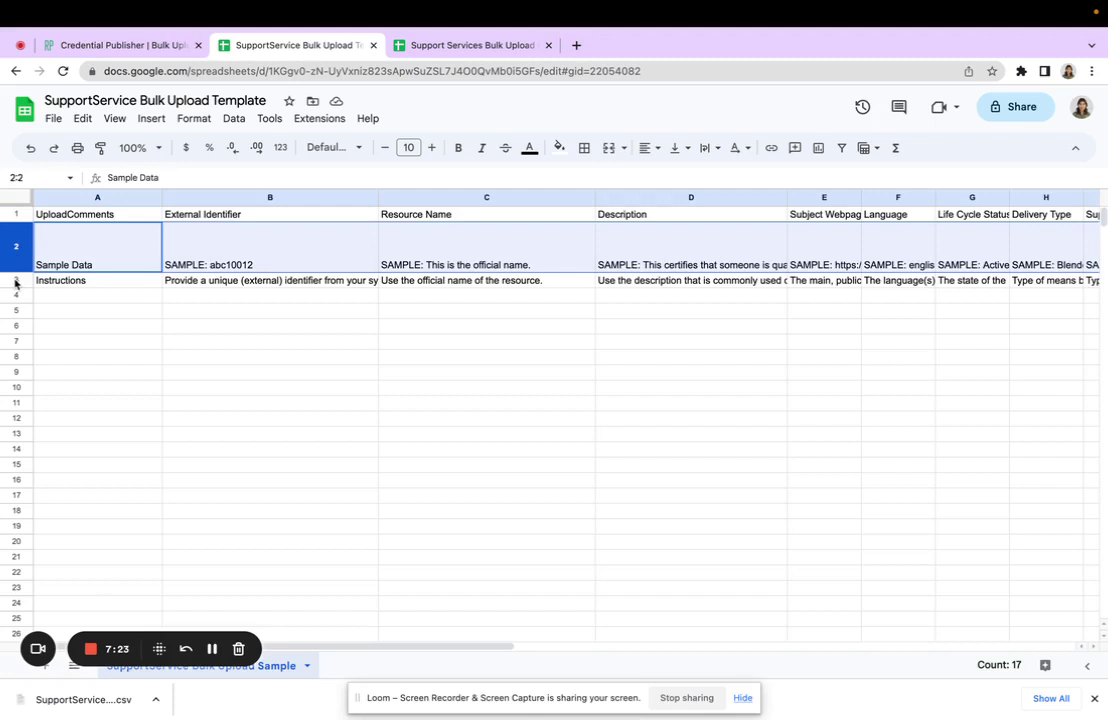
pyautogui.click(14, 281)
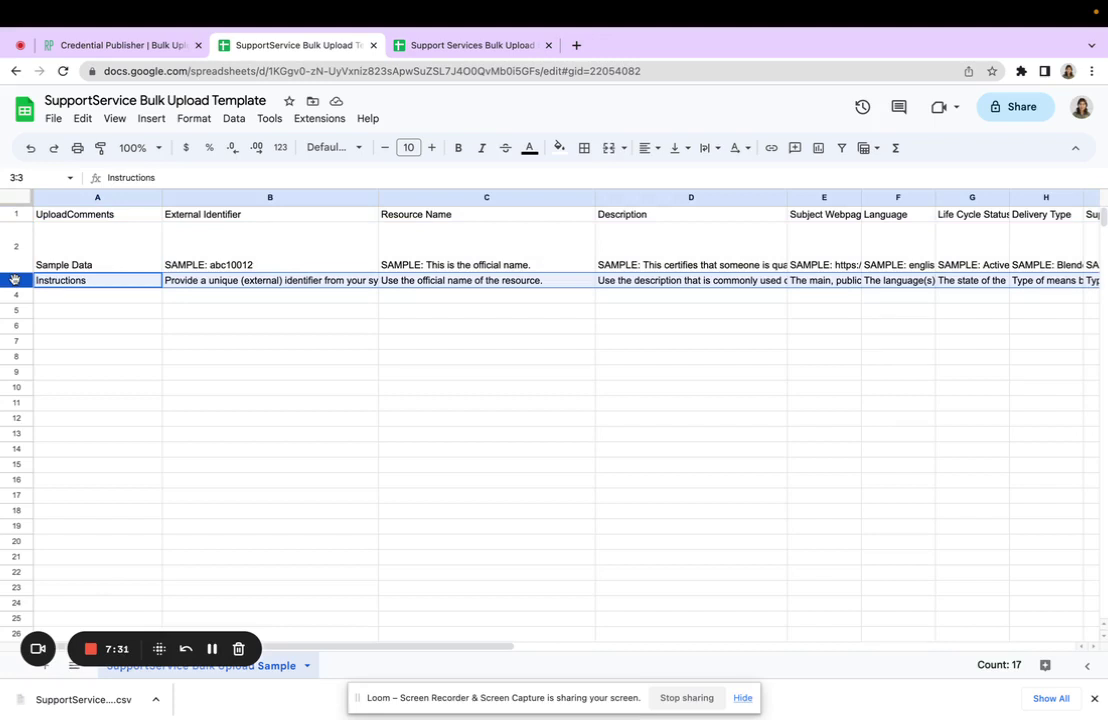
pyautogui.click(13, 216)
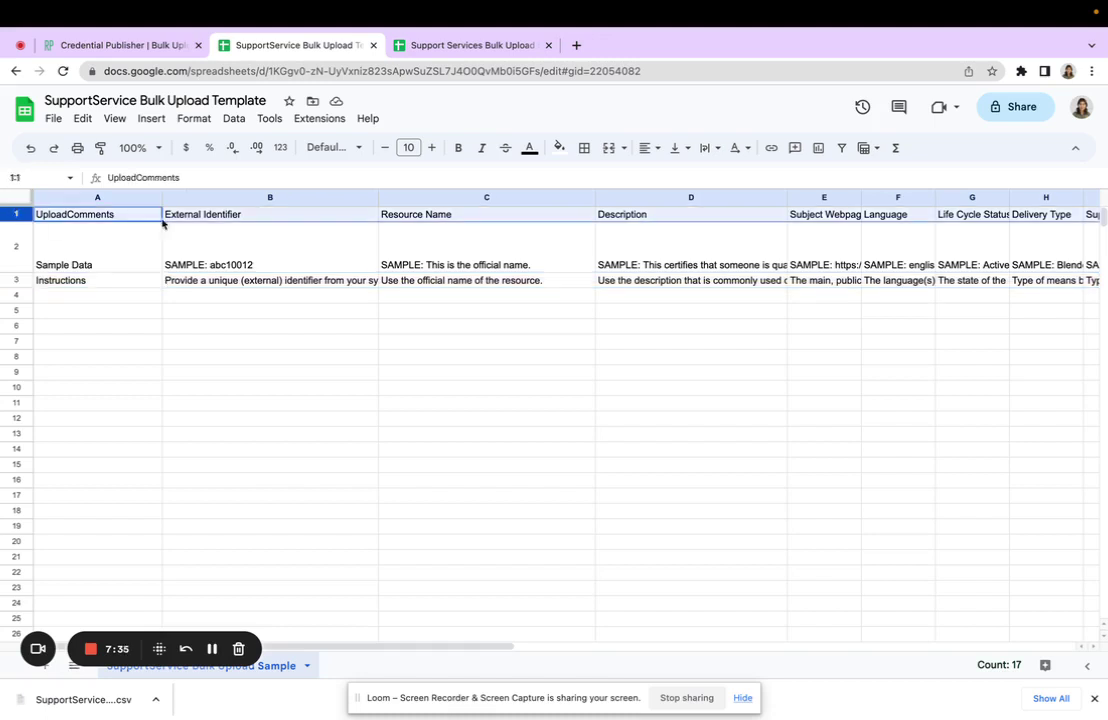
pyautogui.click(437, 222)
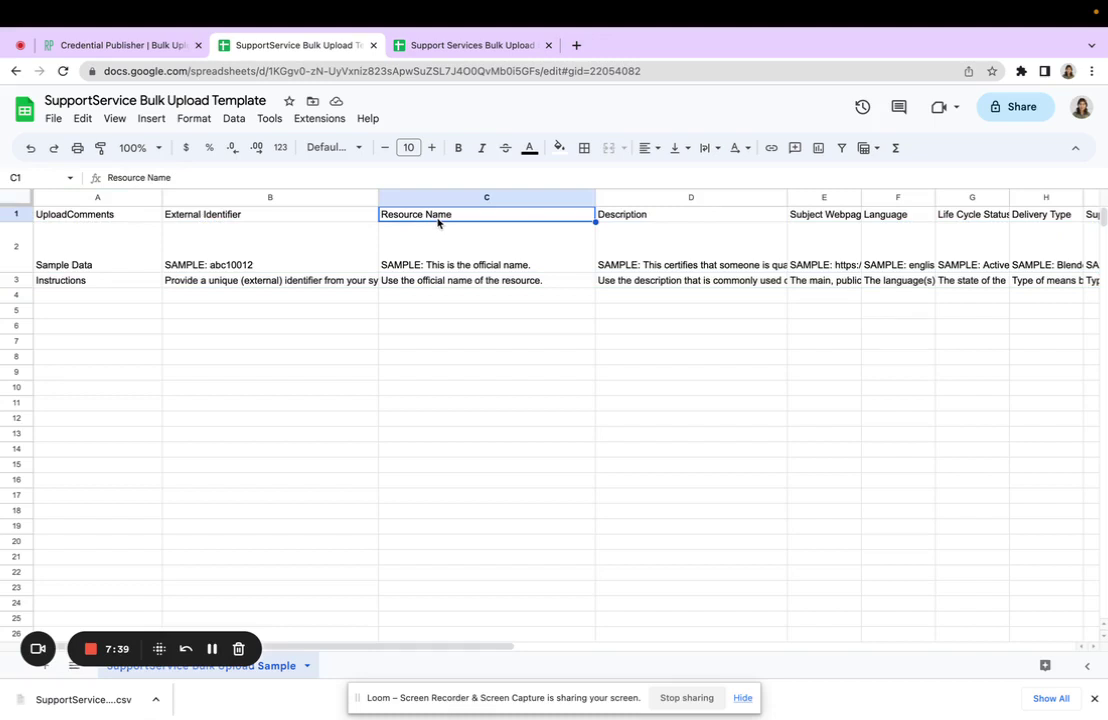
# - Examine the template's column headers from Description through Part of Support Service to ConditionProfile: External Identifier
pyautogui.press('Right')
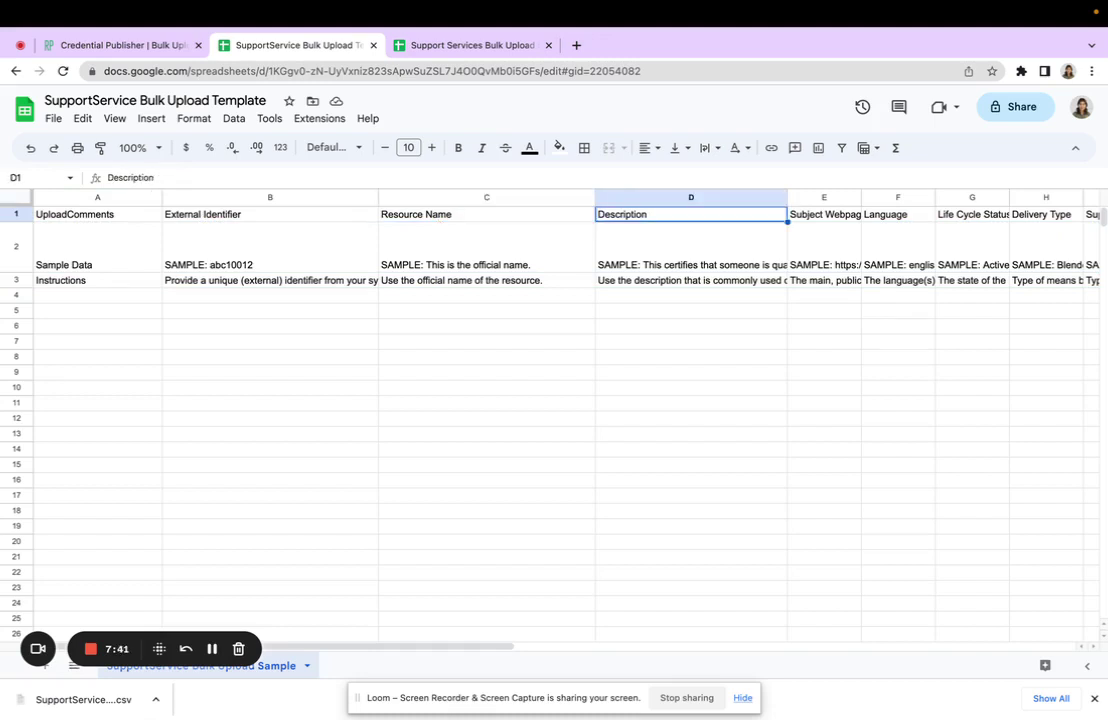
pyautogui.press('Right')
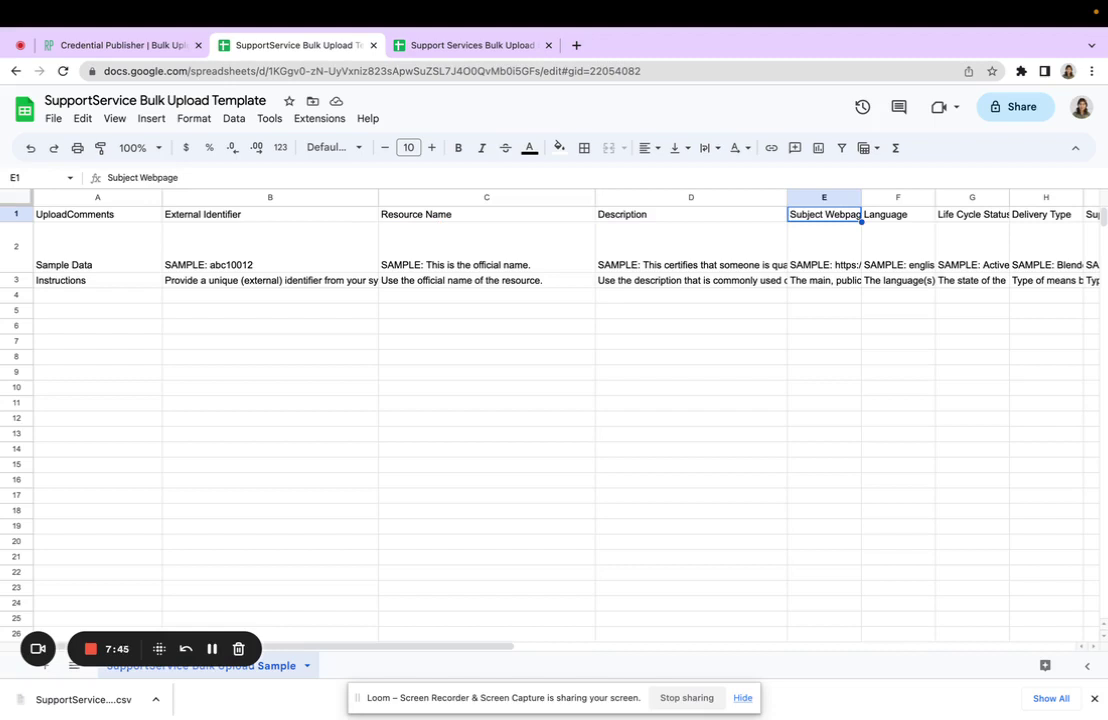
pyautogui.press('Right')
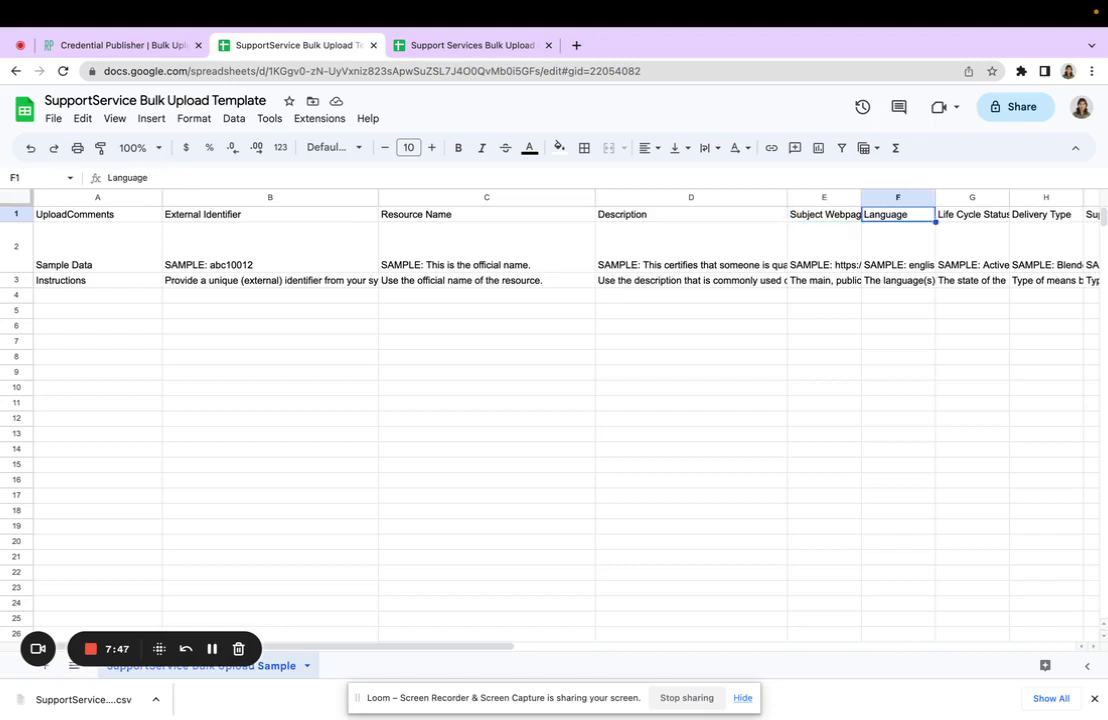
pyautogui.press('Right')
pyautogui.press('Right')
pyautogui.press('Right')
pyautogui.press('Right')
pyautogui.press('Right')
pyautogui.press('Right')
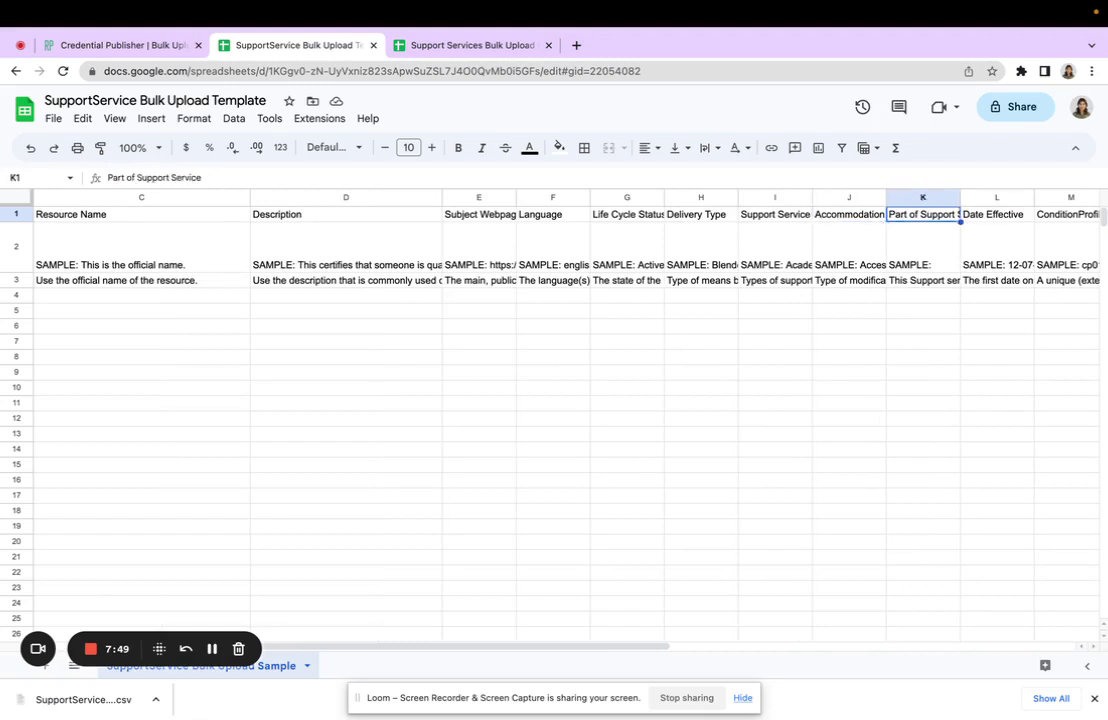
pyautogui.press('Right')
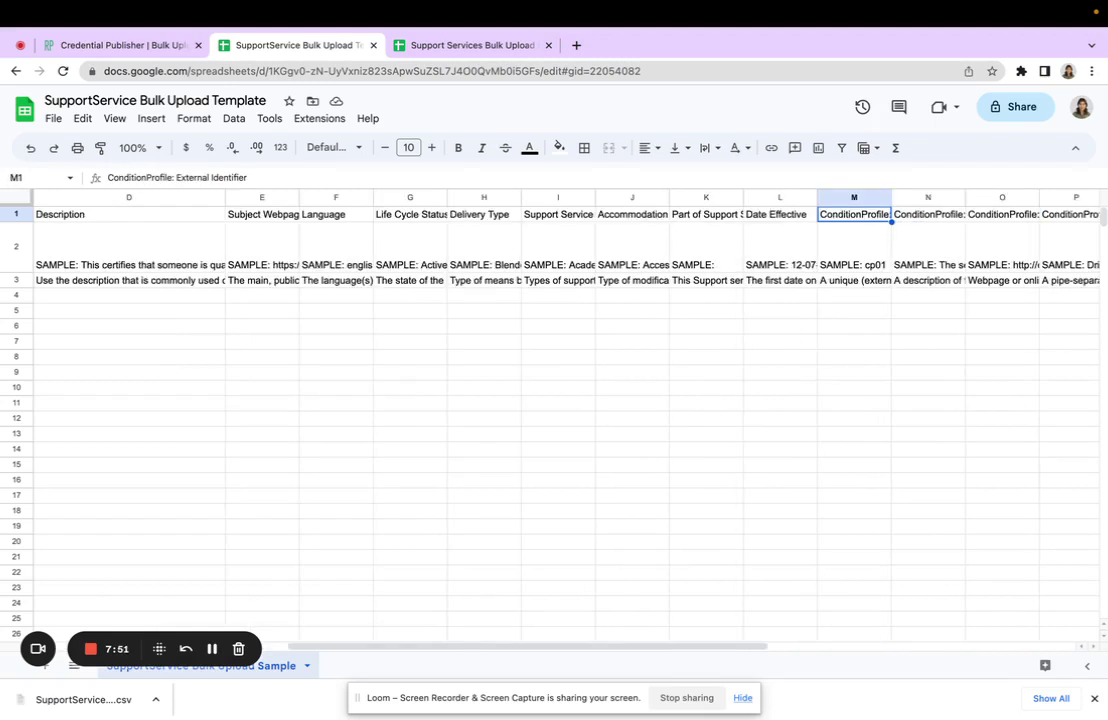
# - Go back over the headers to Resource Name and inspect the empty cells beneath Support Service Category, Accommodation Type and Date Effective
pyautogui.press('Left')
pyautogui.press('Left')
pyautogui.press('Left')
pyautogui.press('Left')
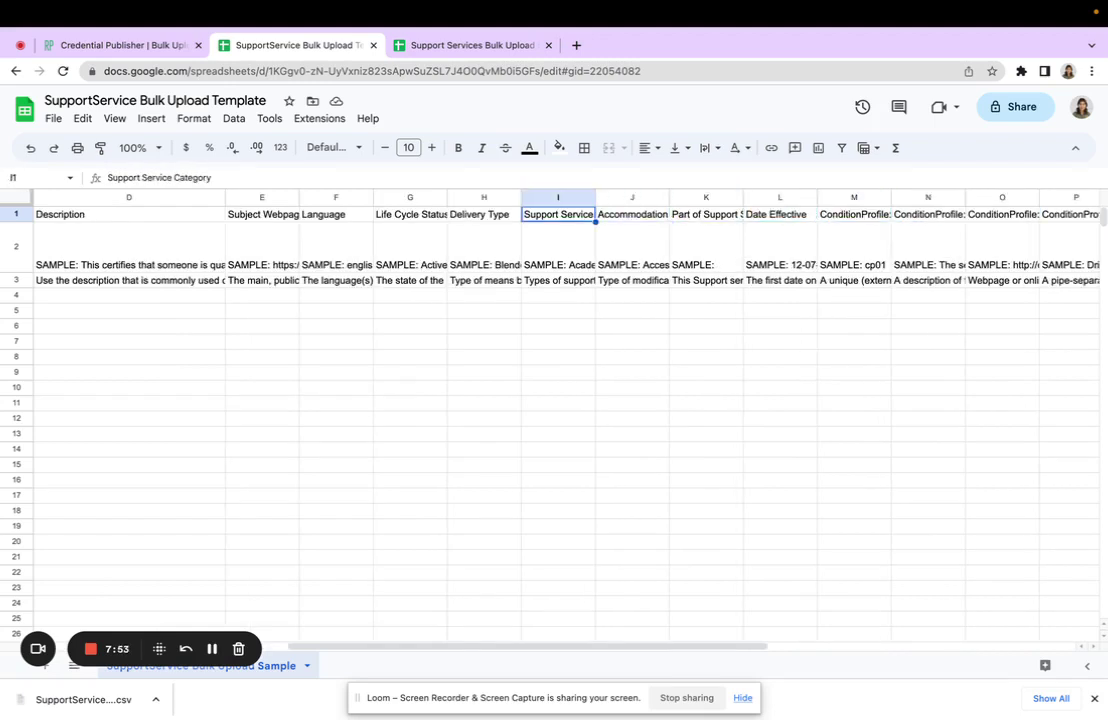
pyautogui.press('Left')
pyautogui.press('Left')
pyautogui.press('Left')
pyautogui.press('Left')
pyautogui.press('Left')
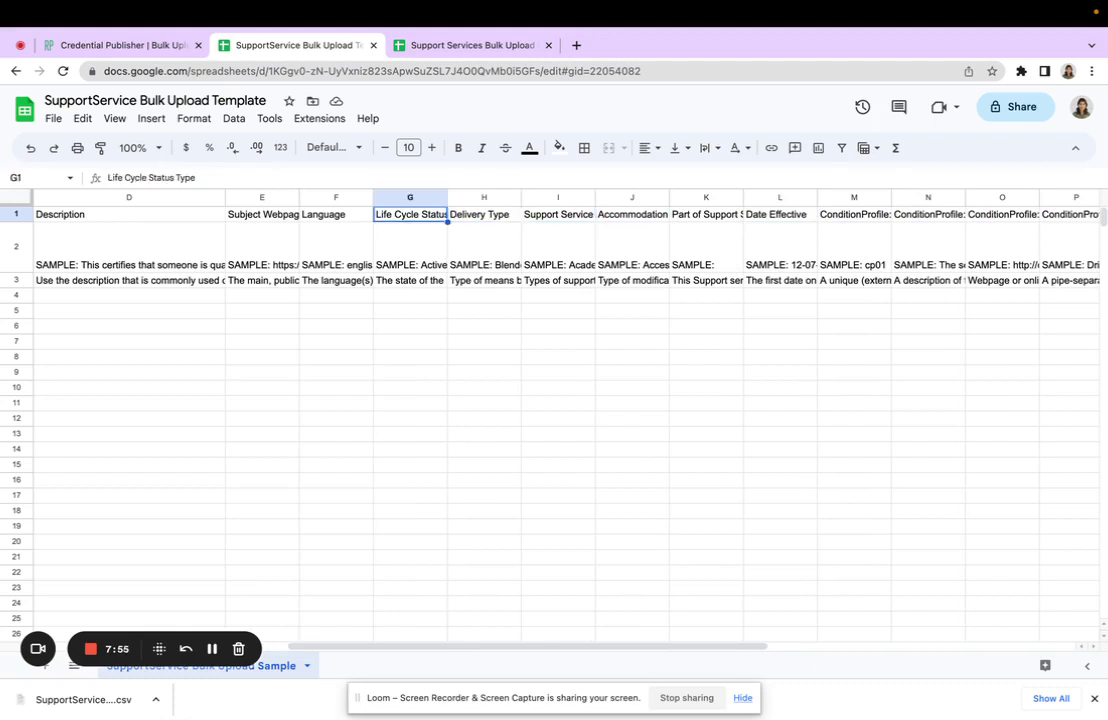
pyautogui.press('Left')
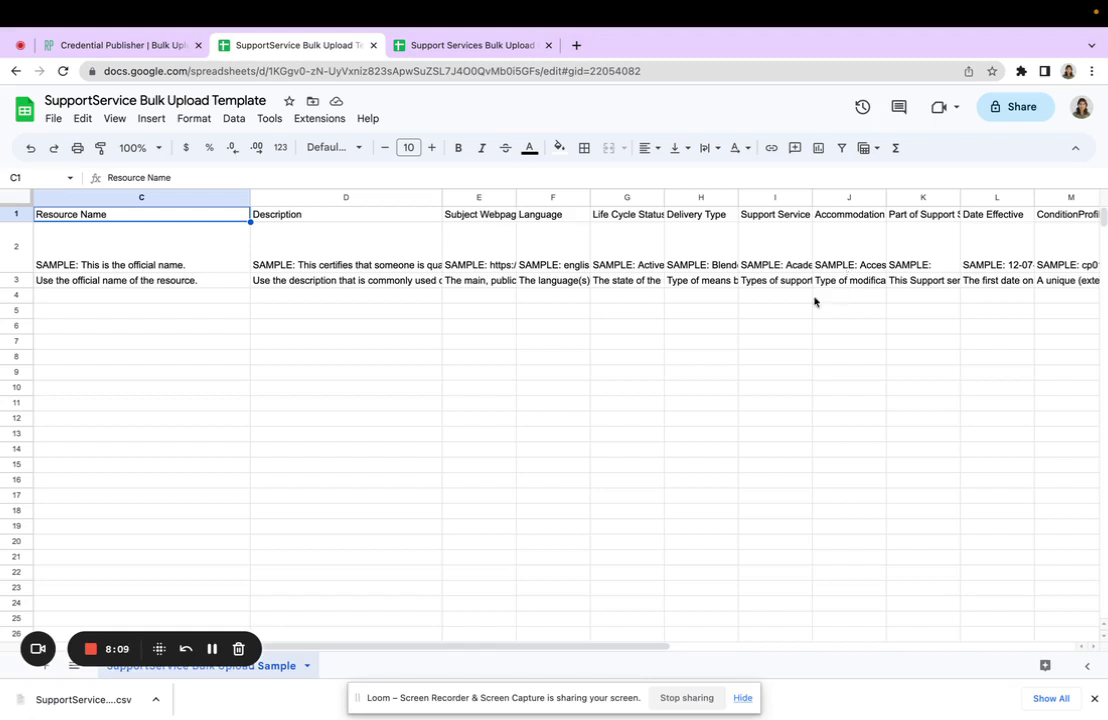
pyautogui.click(773, 297)
pyautogui.press('Down')
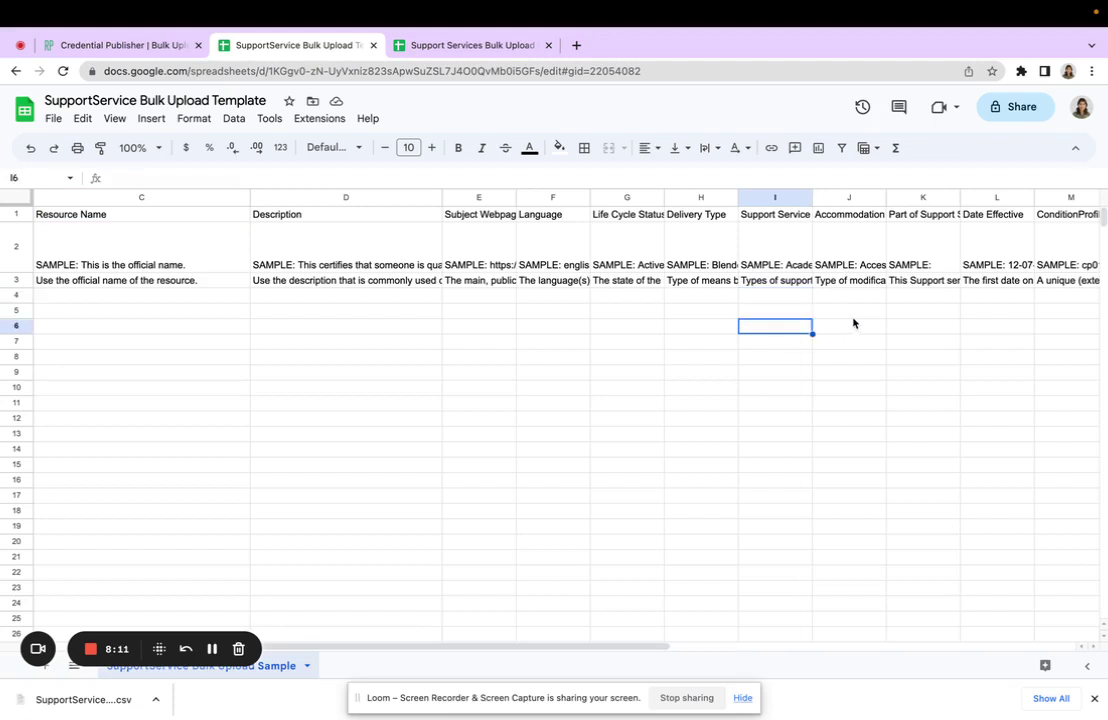
pyautogui.click(853, 314)
pyautogui.click(987, 313)
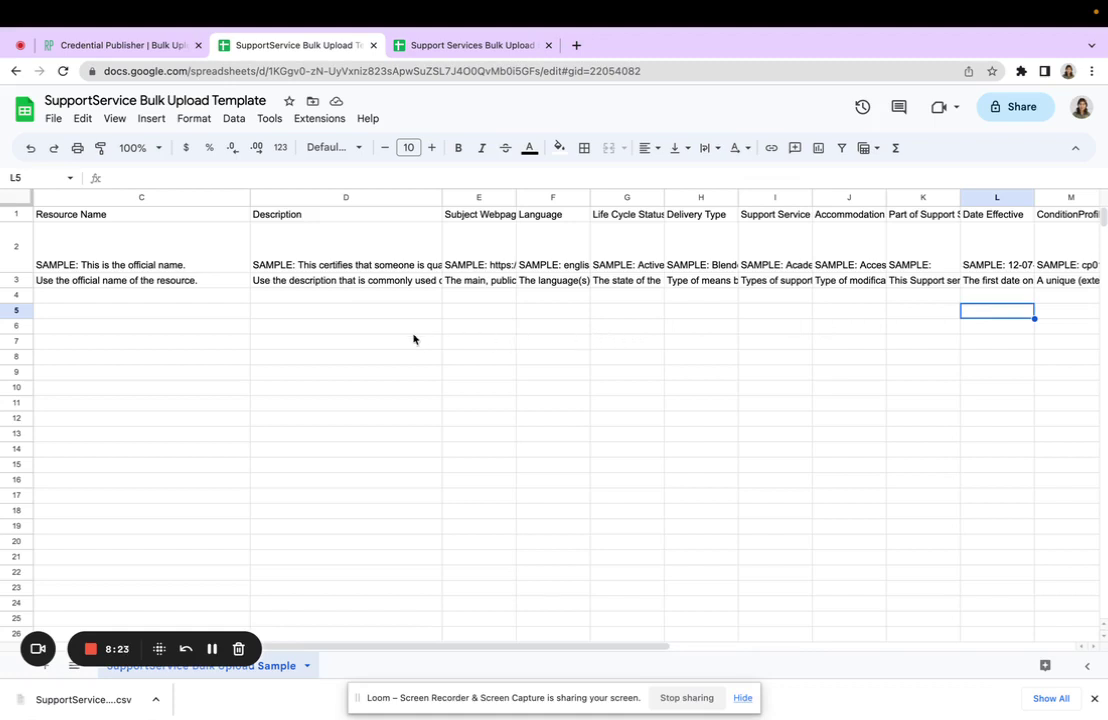
# - Highlight the UploadComments column and the Sample Data and Instructions rows in turn, and view the template's available download formats
pyautogui.hscroll(-5, 414, 339)
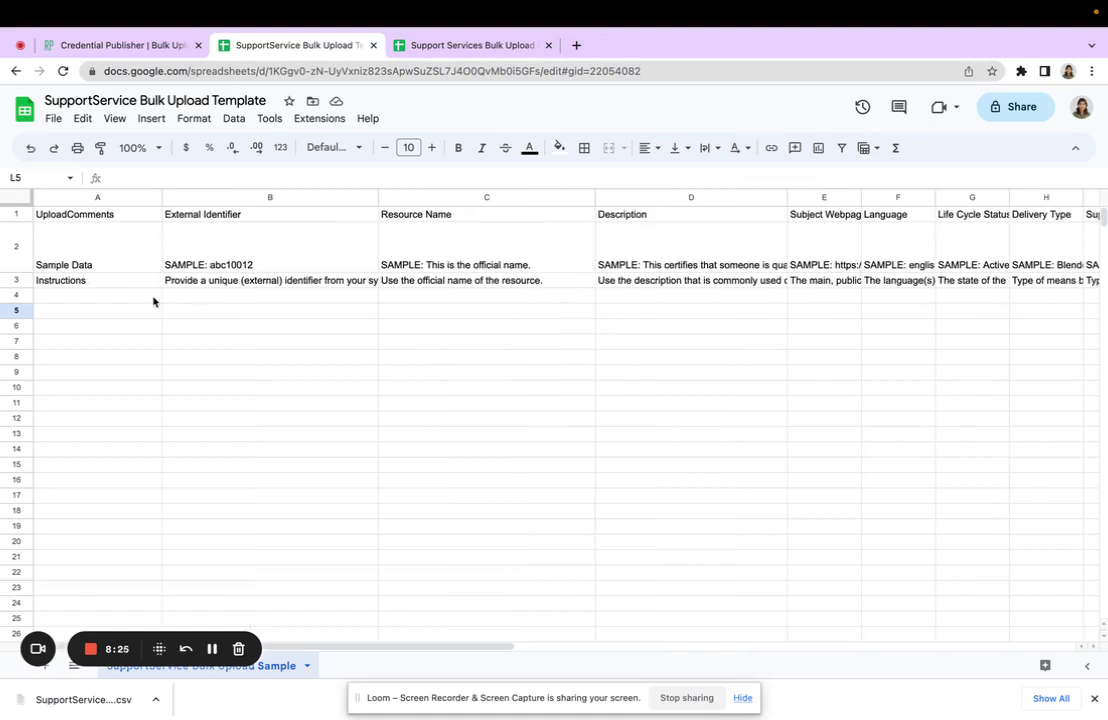
pyautogui.click(112, 195)
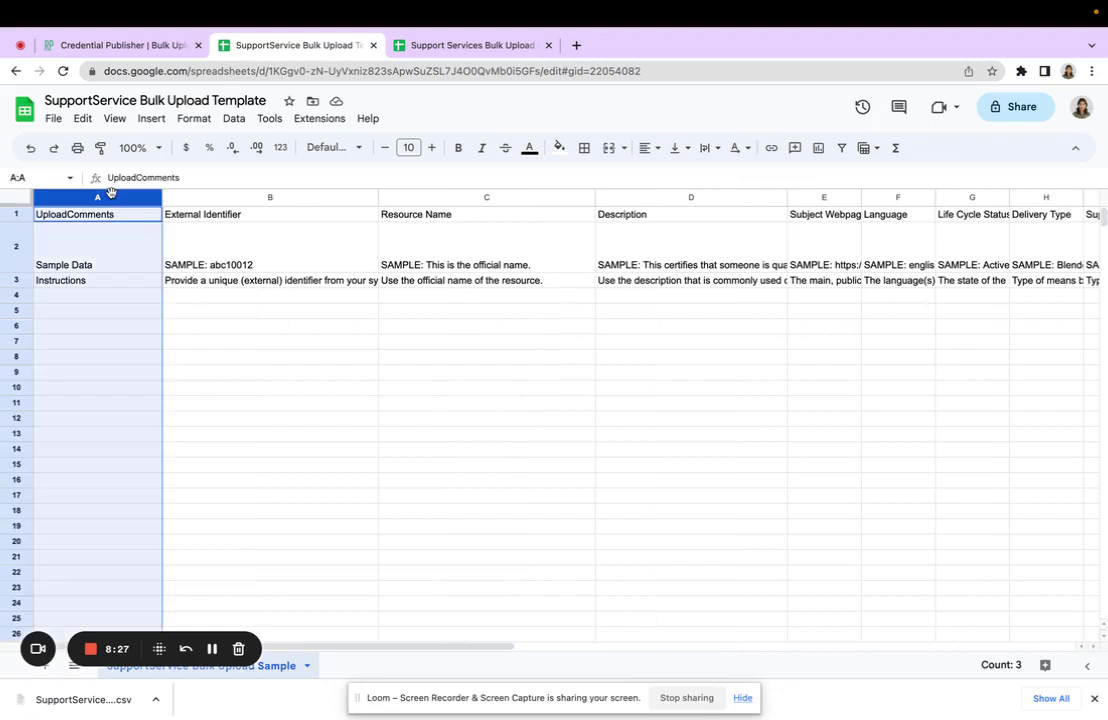
pyautogui.click(6, 225)
pyautogui.click(5, 280)
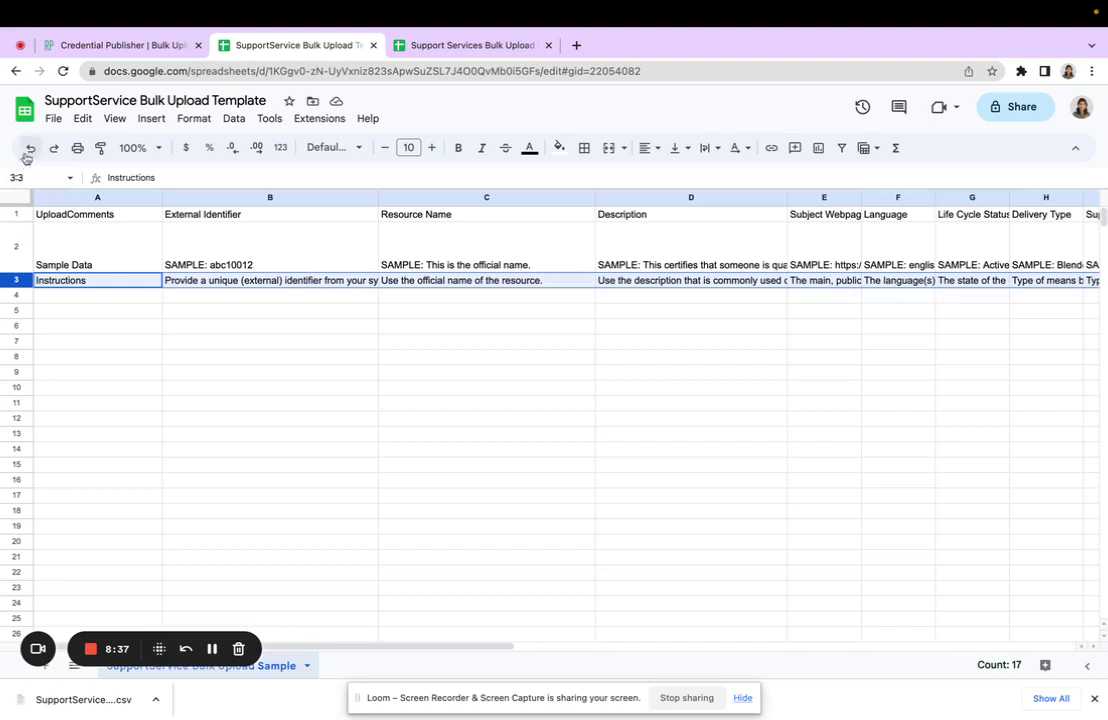
pyautogui.click(55, 120)
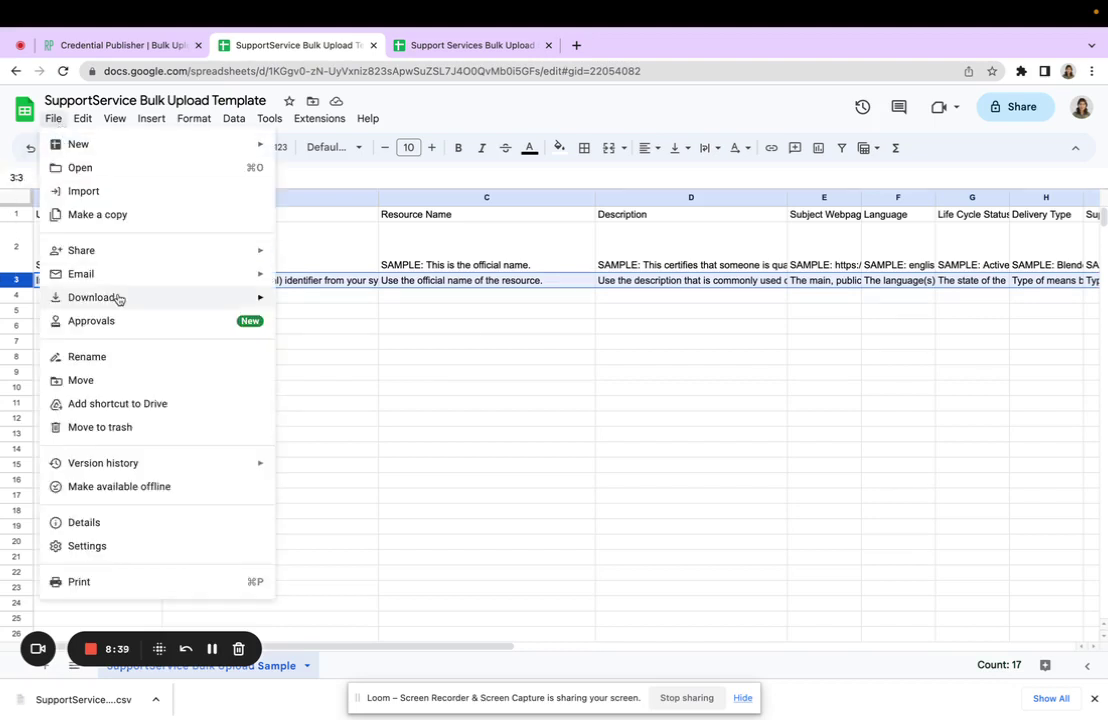
pyautogui.moveTo(114, 297)
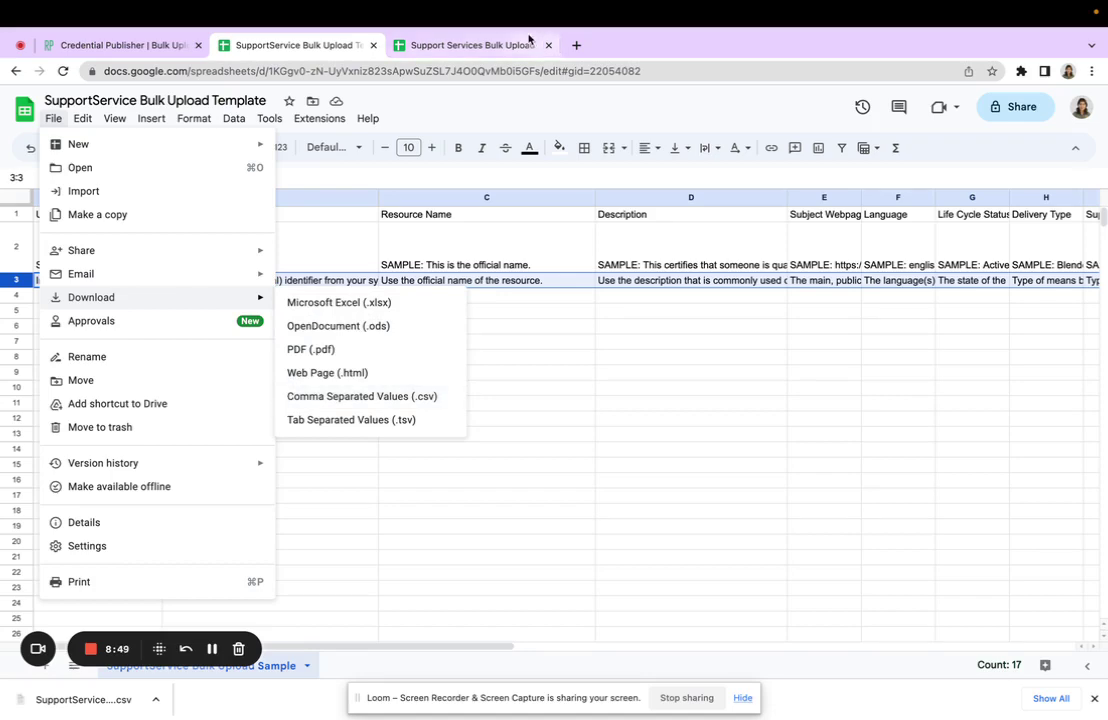
# - Switch to the Support Services Bulk Upload Sample spreadsheet and download it as Comma Separated Values (.csv)
pyautogui.click(509, 46)
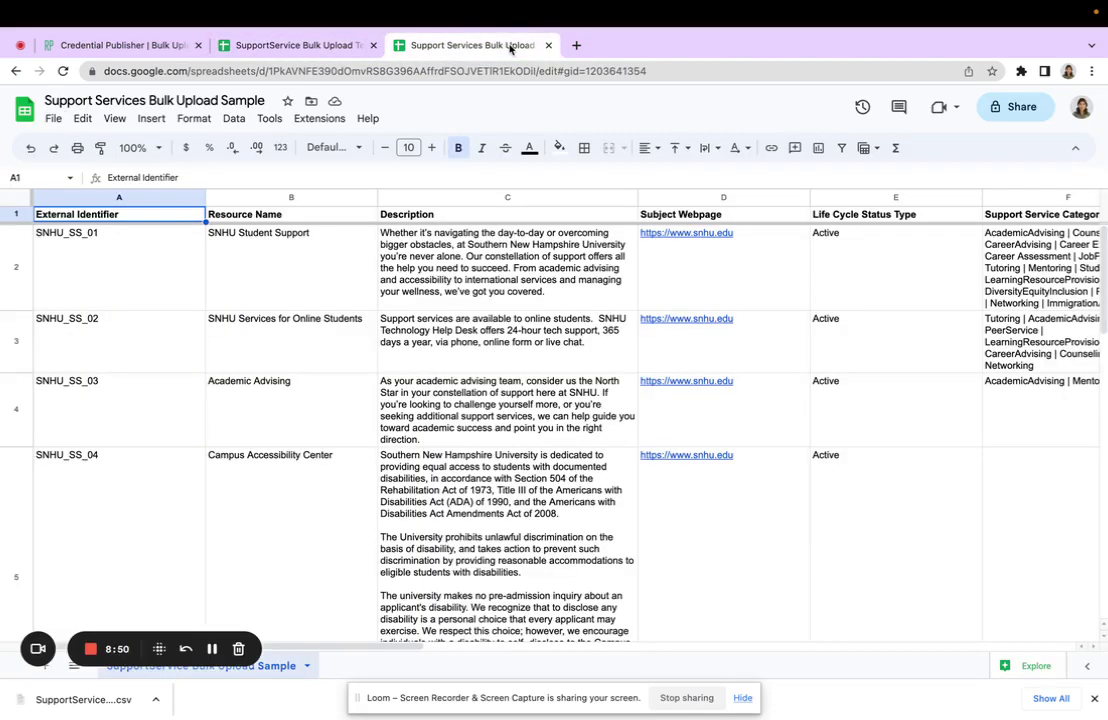
pyautogui.click(51, 122)
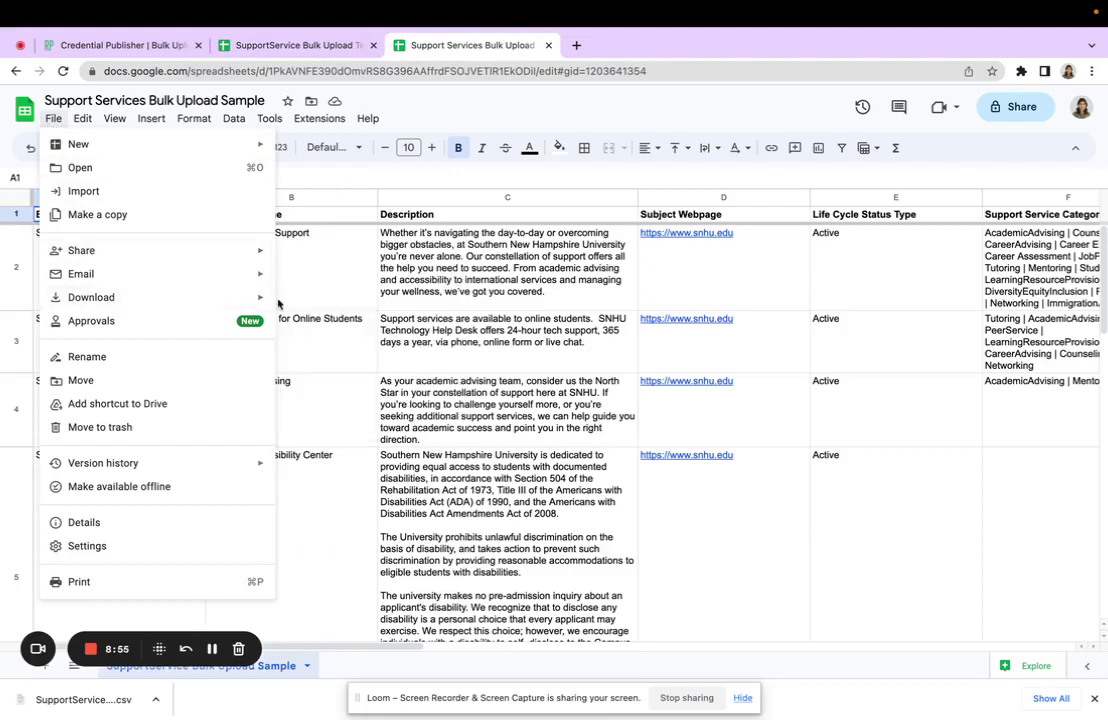
pyautogui.moveTo(268, 300)
pyautogui.click(313, 398)
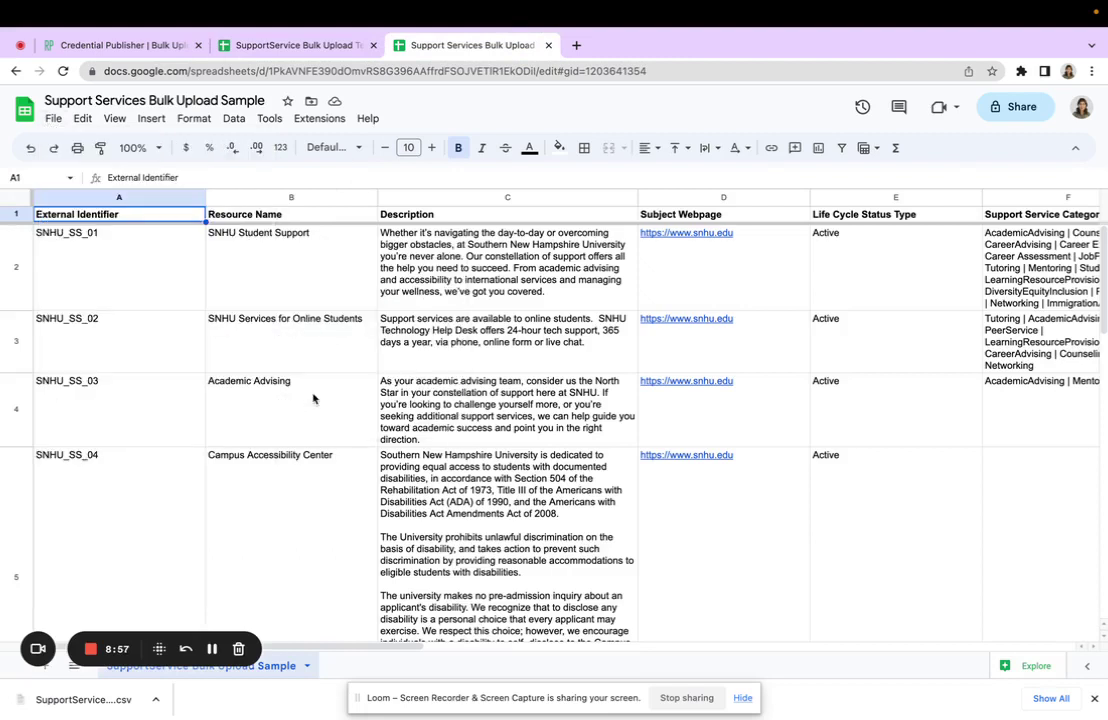
# - Return to Credential Publisher and choose Support Services Bulk Upload Sample - SupportService Bulk Upload Sample.csv from Downloads as the file for Step 5
pyautogui.click(137, 45)
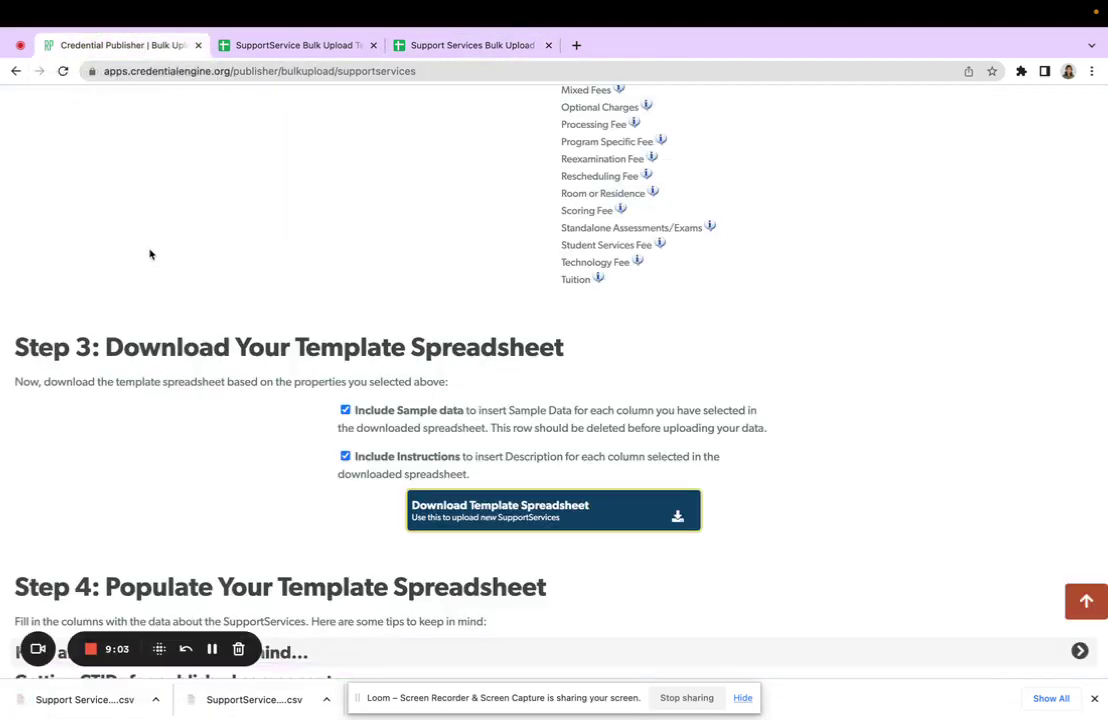
pyautogui.scroll(-5, 150, 250)
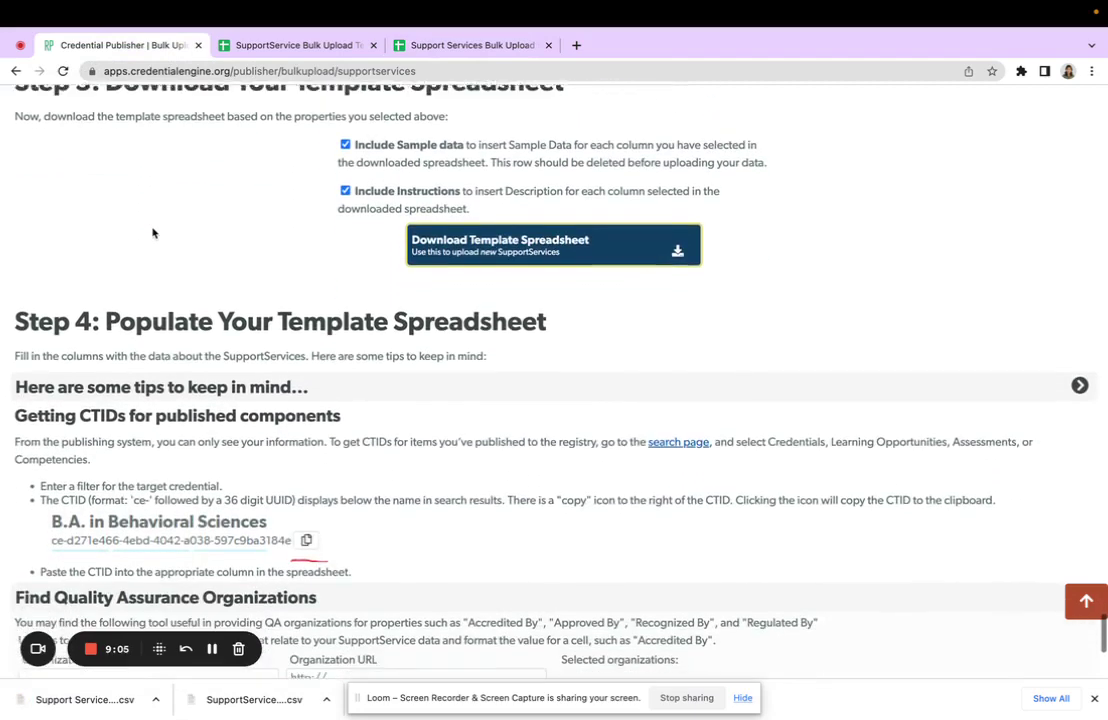
pyautogui.scroll(-3, 153, 233)
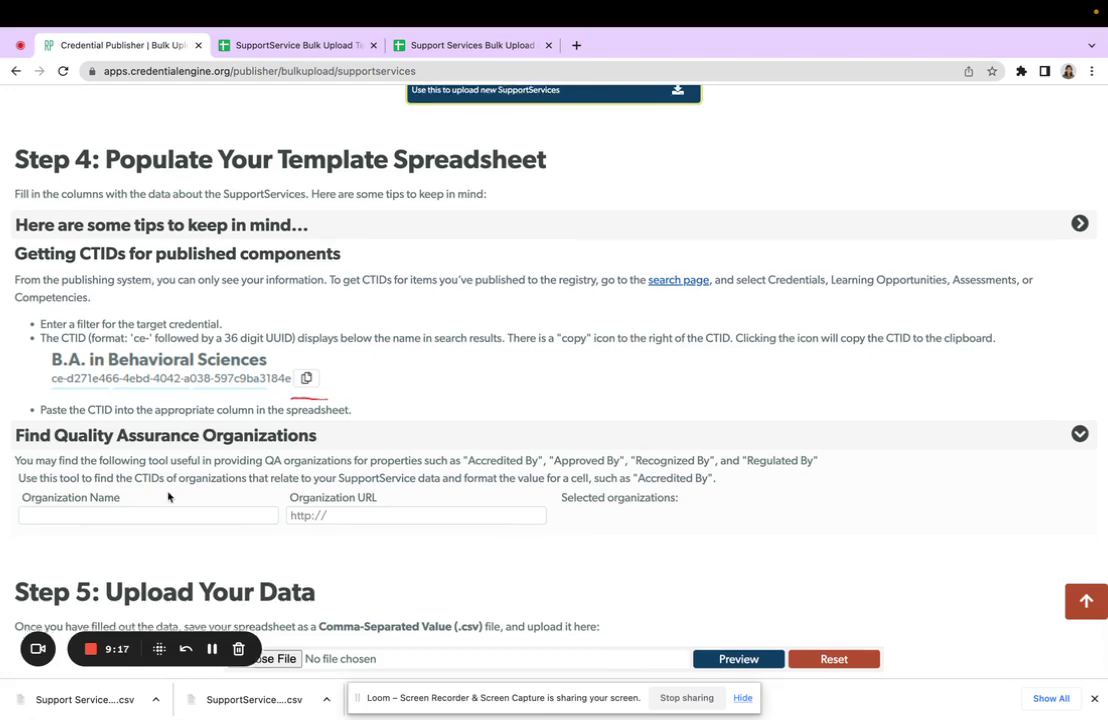
pyautogui.scroll(-2, 168, 495)
pyautogui.scroll(-2, 168, 497)
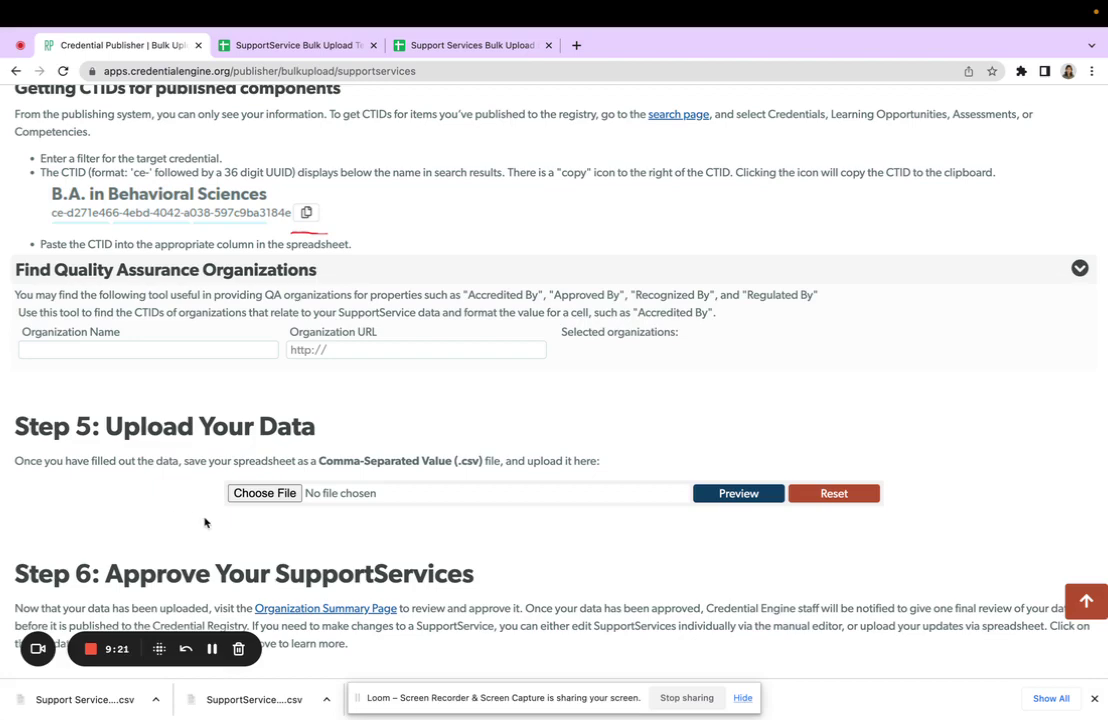
pyautogui.click(258, 495)
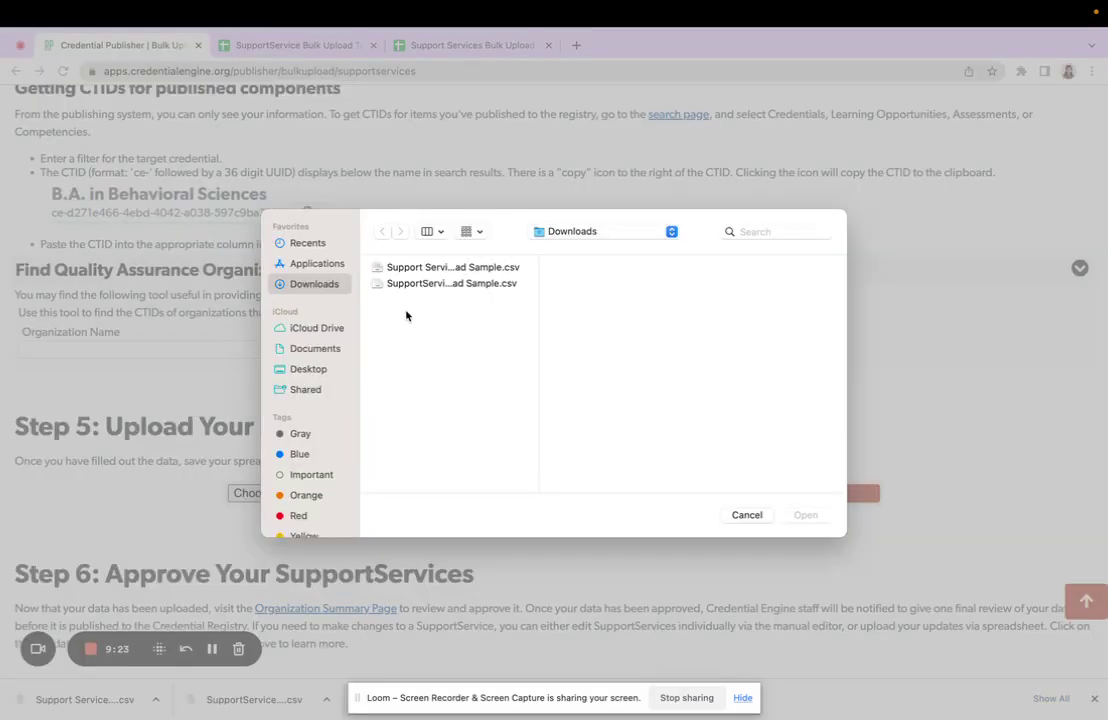
pyautogui.click(409, 268)
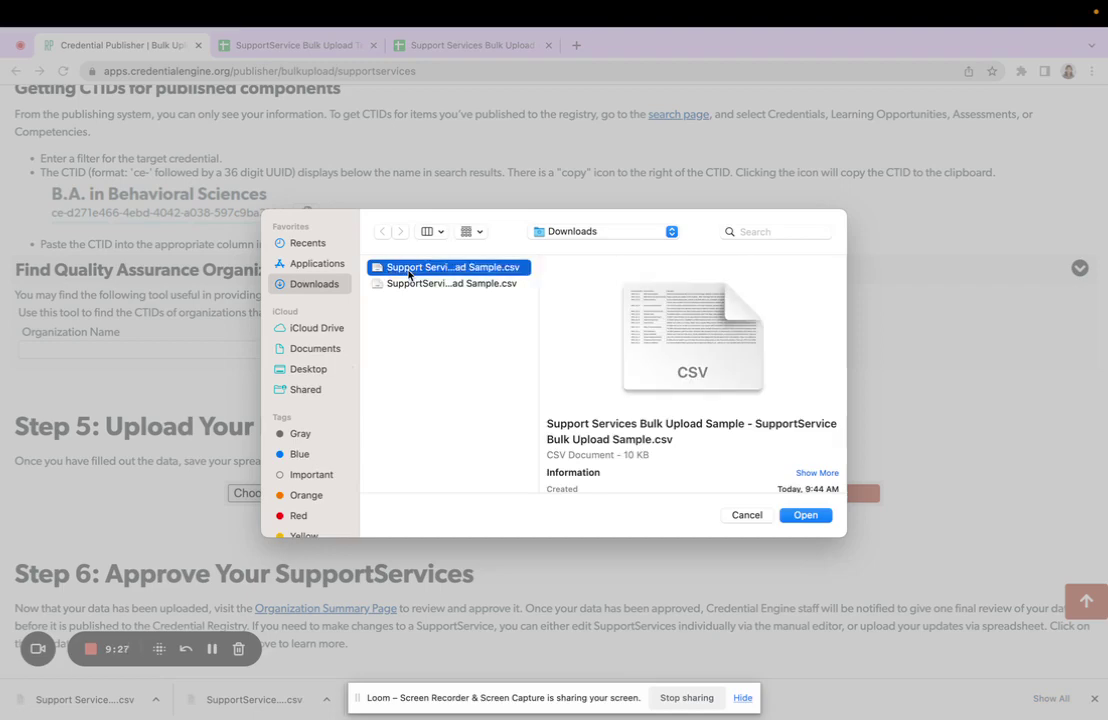
pyautogui.press('Return')
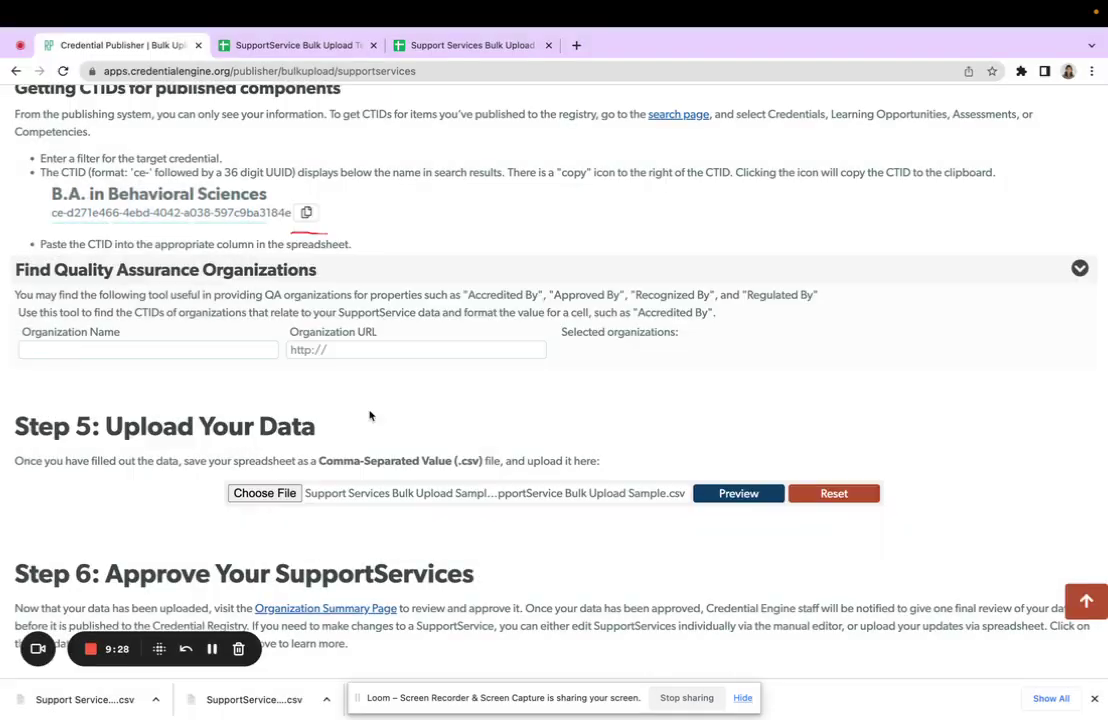
# - Preview the chosen file and review its support service rows and columns through Delivery Type
pyautogui.click(716, 497)
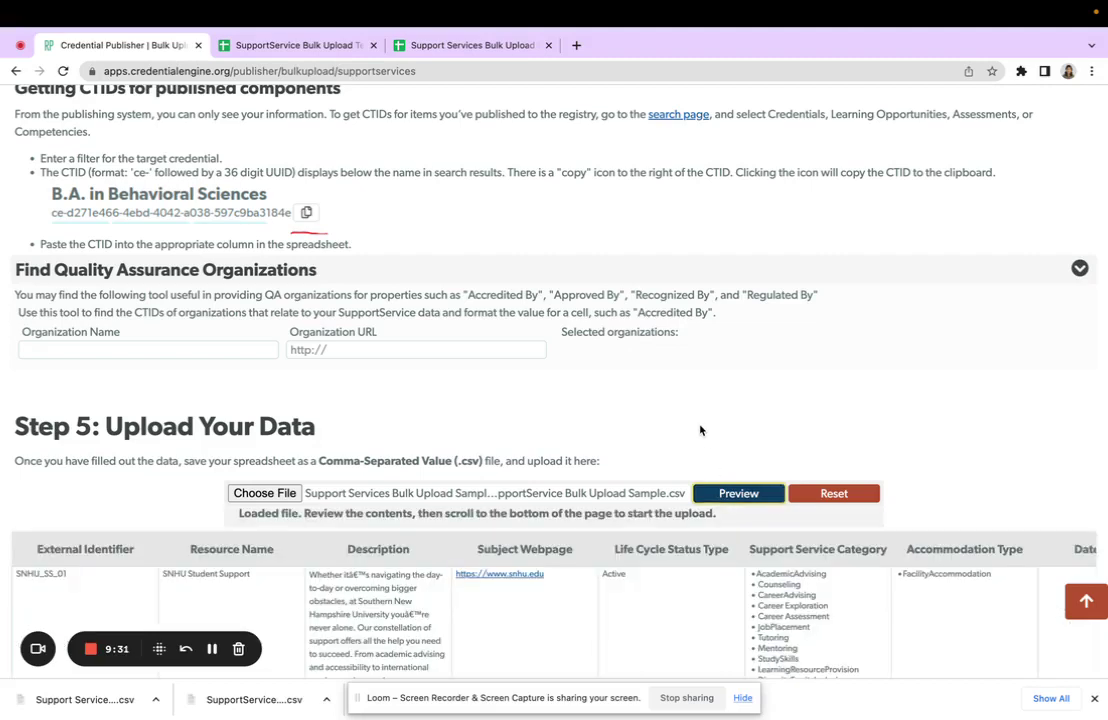
pyautogui.scroll(-3, 700, 430)
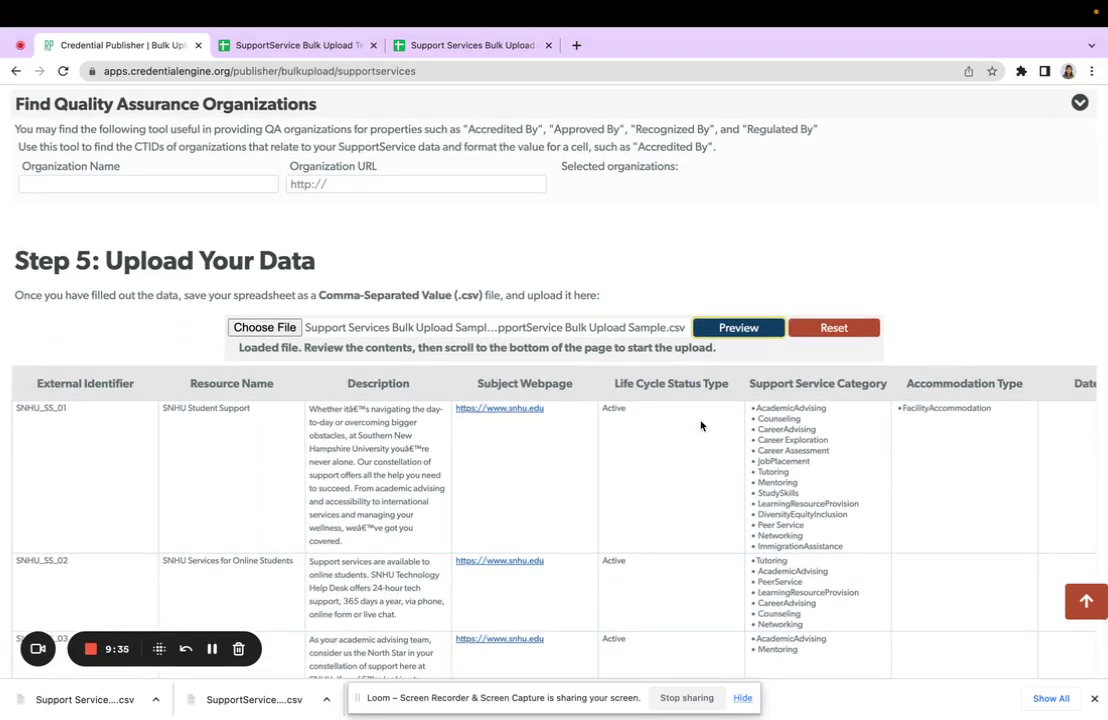
pyautogui.scroll(-1, 701, 410)
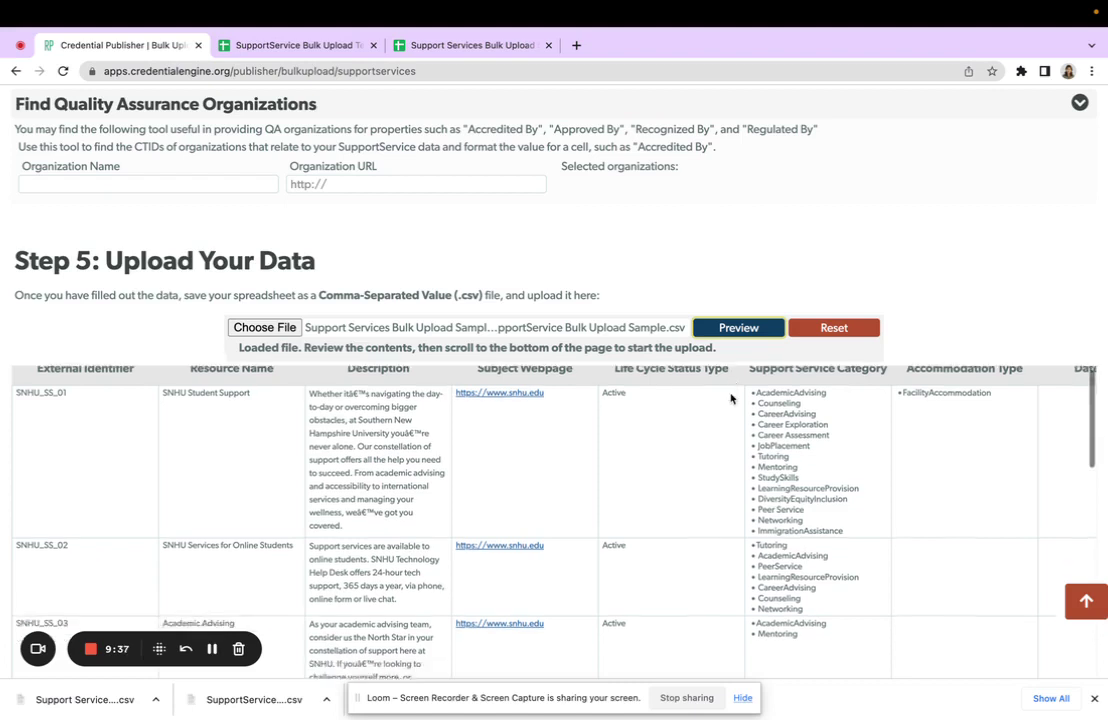
pyautogui.scroll(1, 701, 405)
pyautogui.hscroll(5, 701, 402)
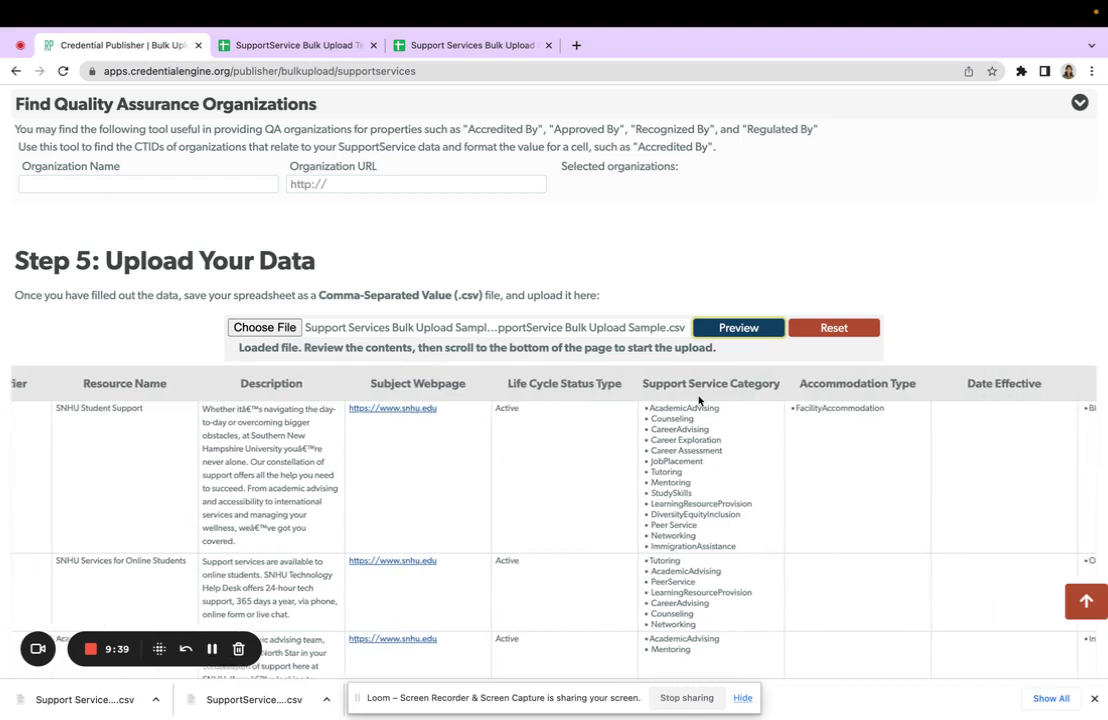
pyautogui.hscroll(-5, 699, 400)
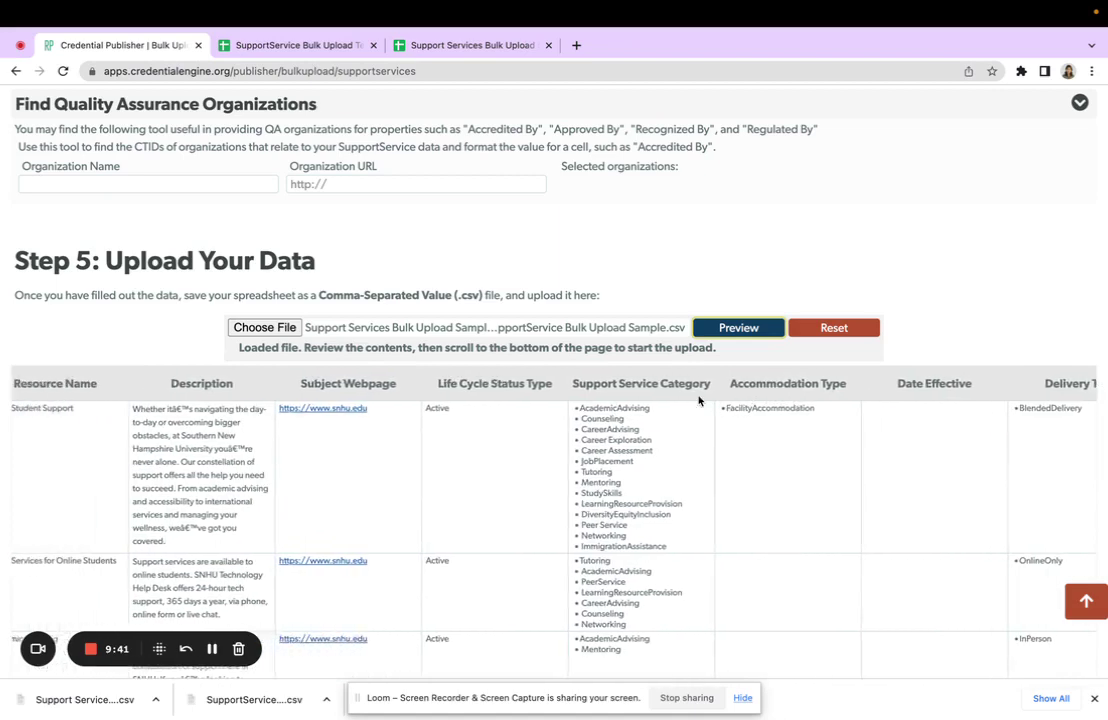
pyautogui.scroll(-5, 956, 284)
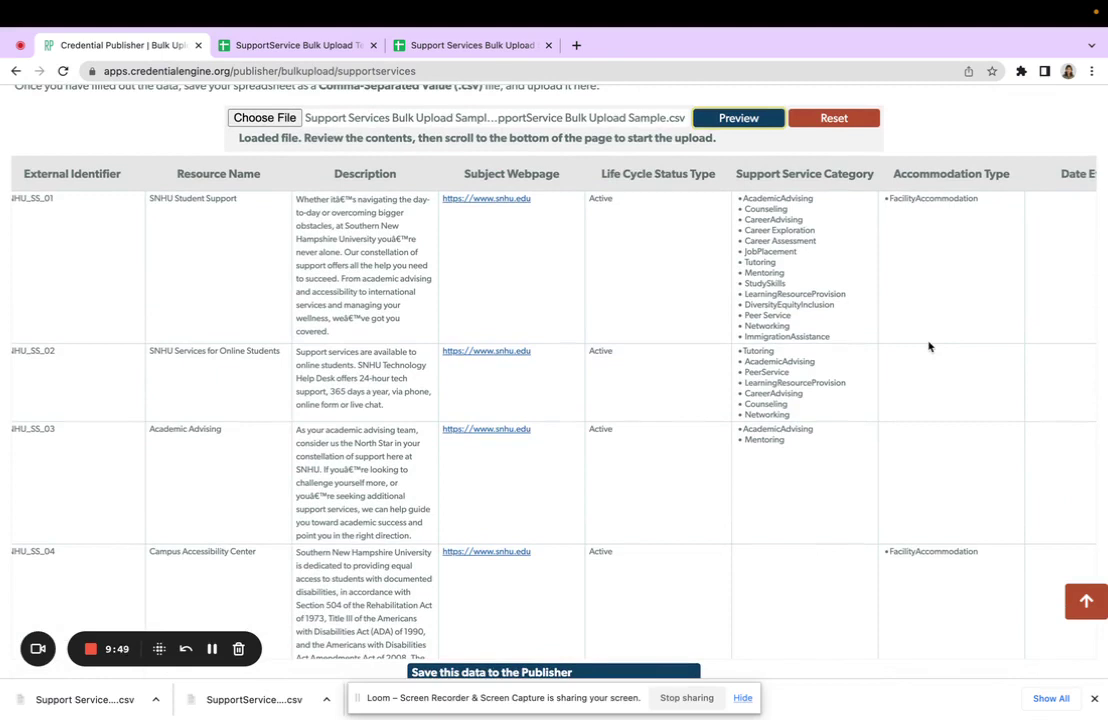
pyautogui.hscroll(5, 928, 346)
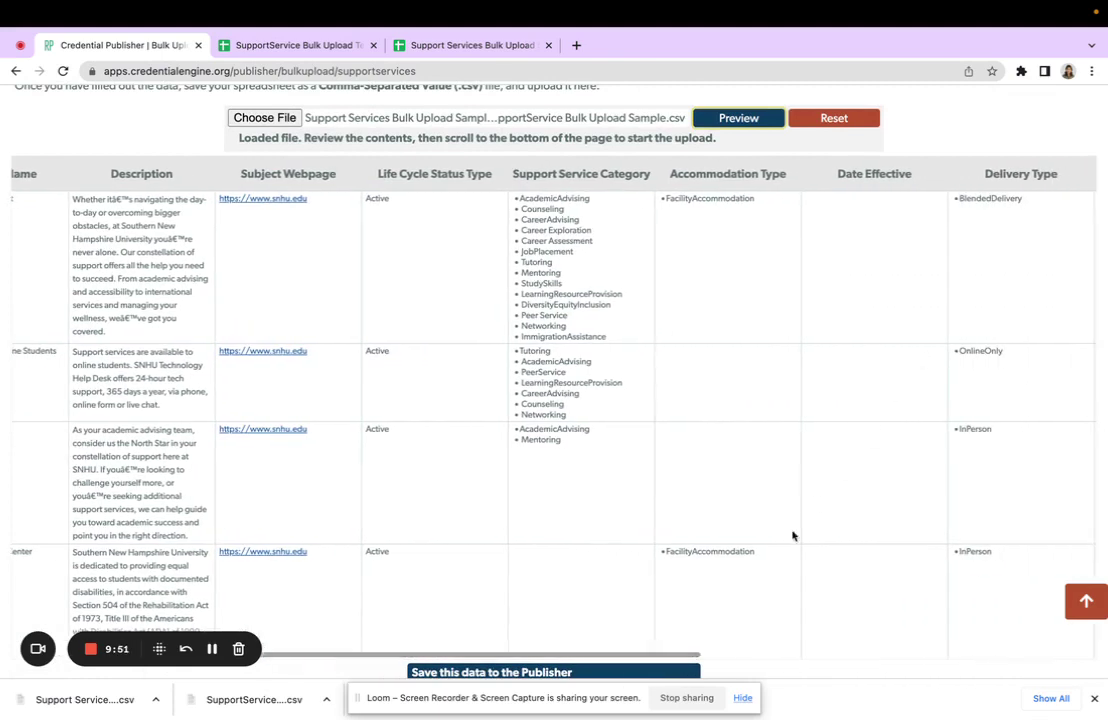
# - Save the previewed data to the Publisher and review the upload results for the support services
pyautogui.scroll(-3, 759, 668)
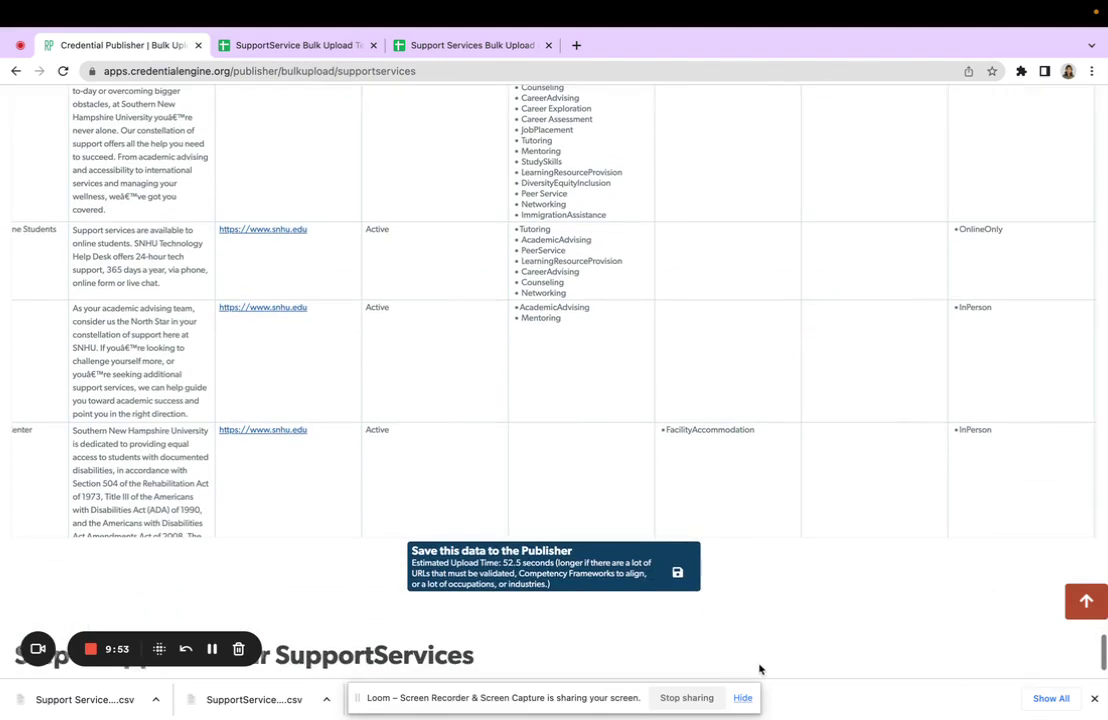
pyautogui.click(585, 589)
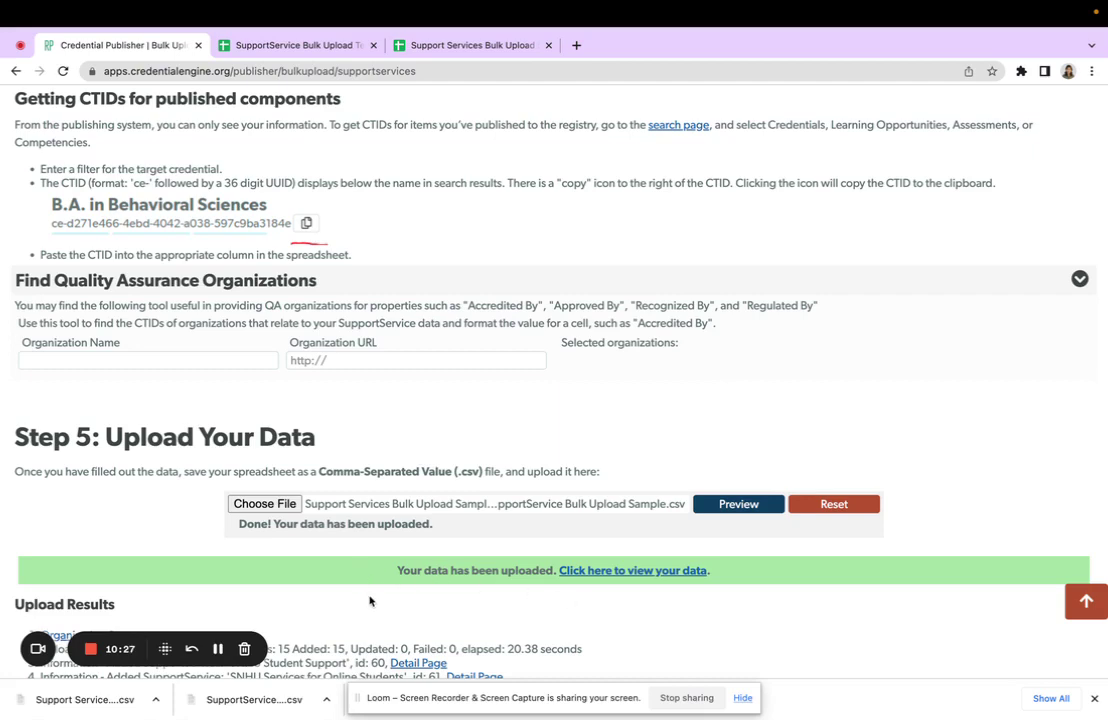
pyautogui.scroll(-4, 369, 600)
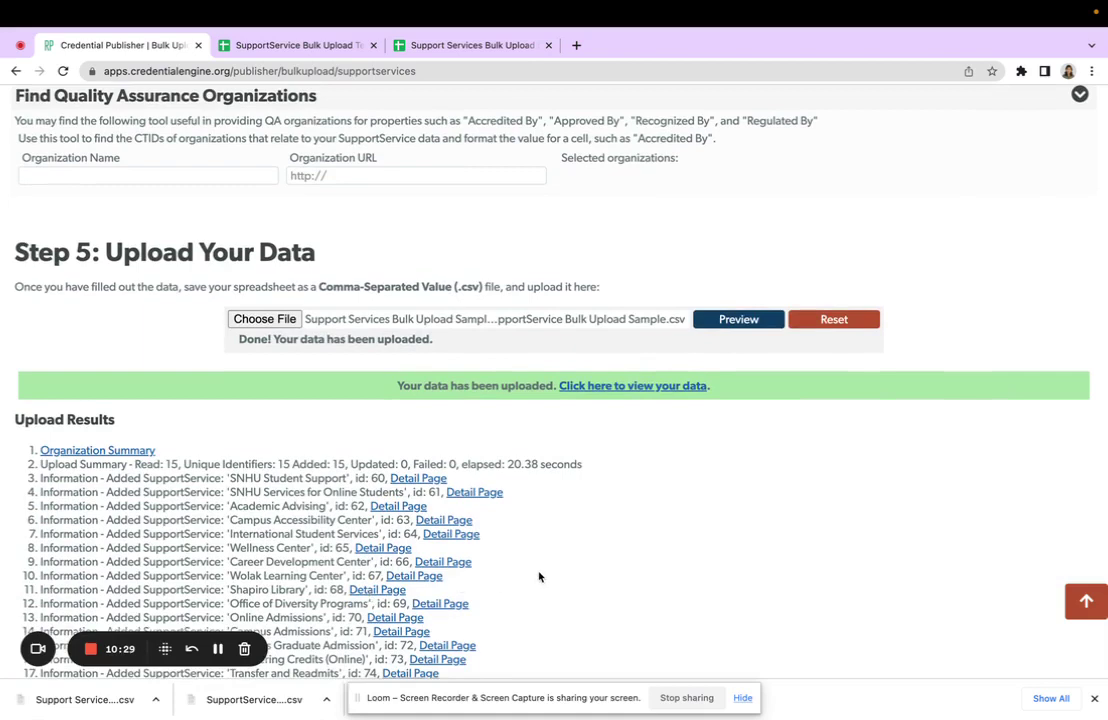
# - Open the Organization Summary Page from Step 6 and show Credential Engine's Support Services list
pyautogui.scroll(-3, 538, 576)
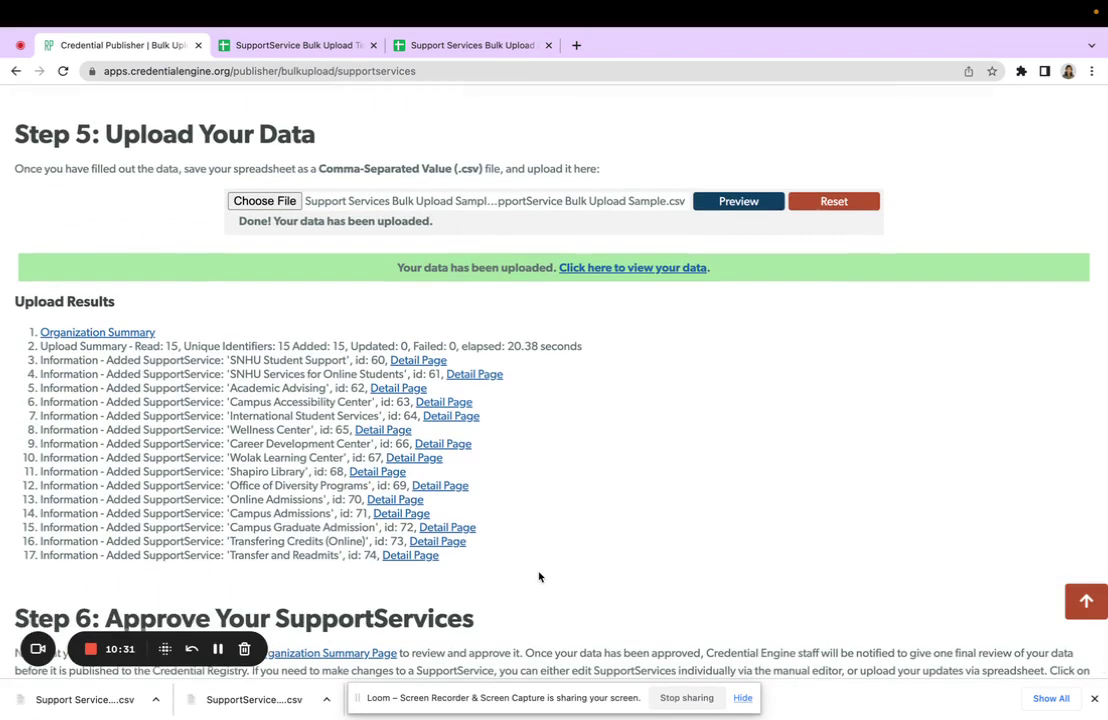
pyautogui.scroll(-2, 538, 576)
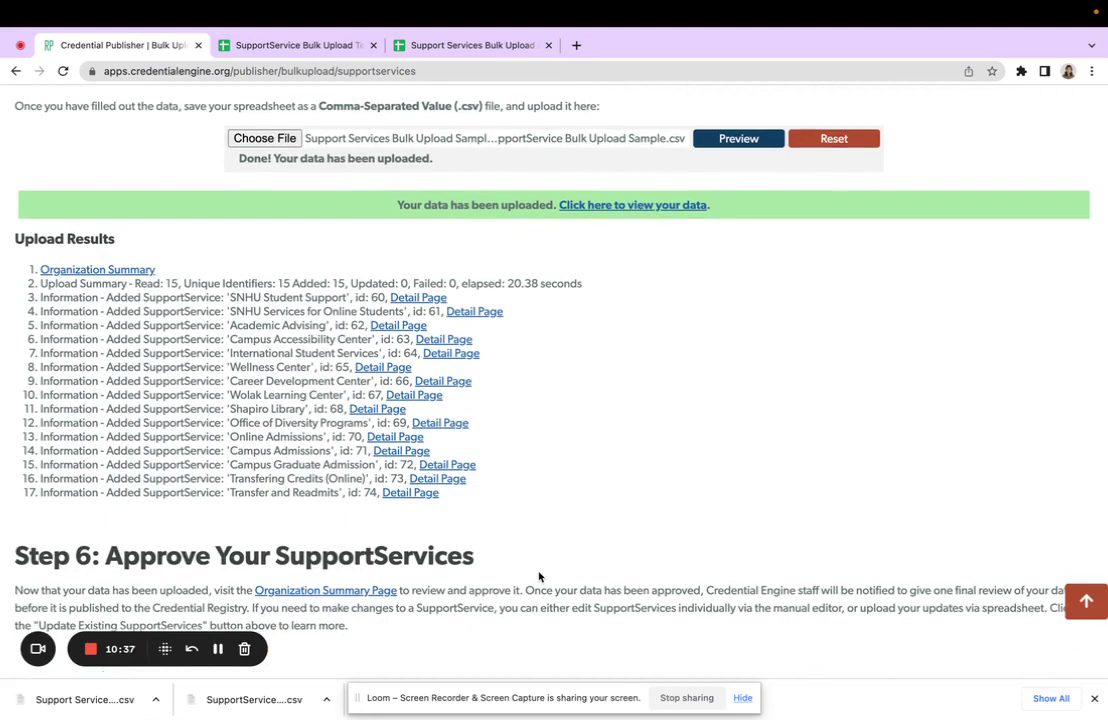
pyautogui.click(369, 596)
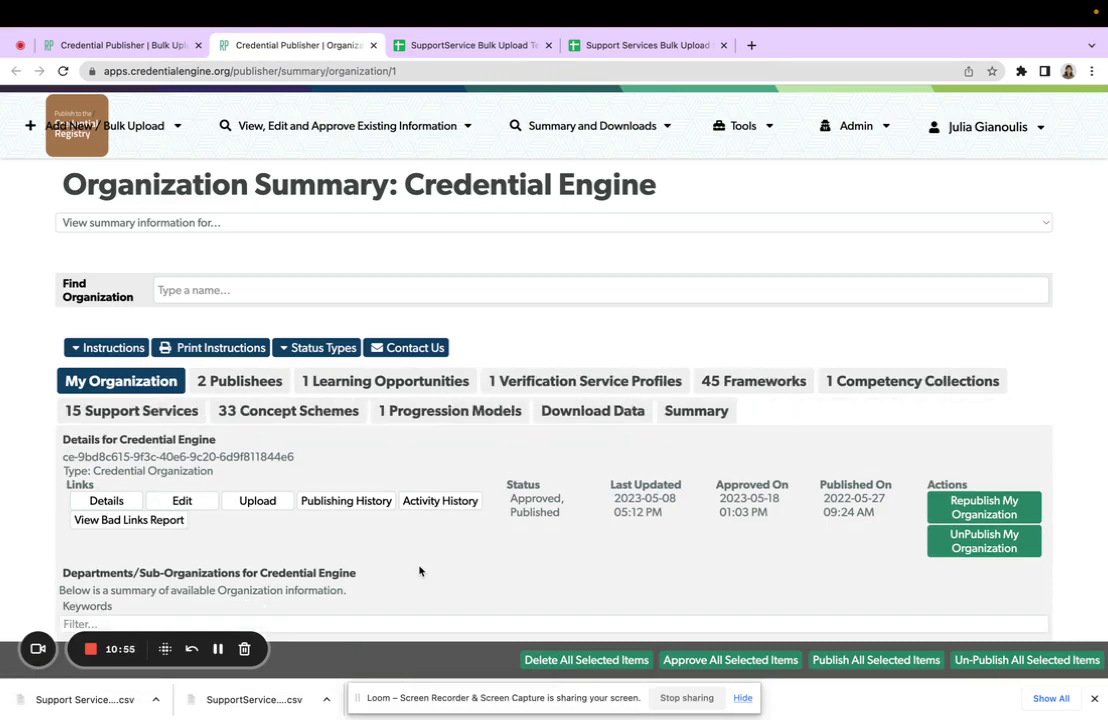
pyautogui.click(160, 411)
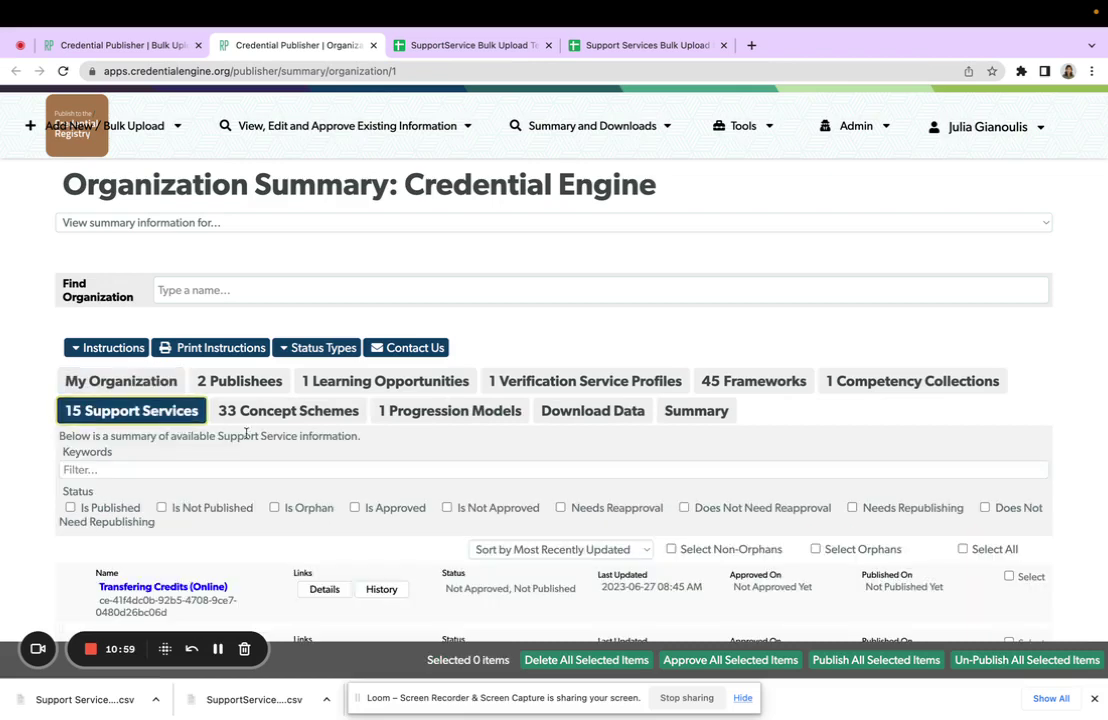
# - Select all the listed support services, approve them in bulk, and dismiss the completion message
pyautogui.scroll(-5, 1087, 467)
pyautogui.scroll(-4, 1086, 467)
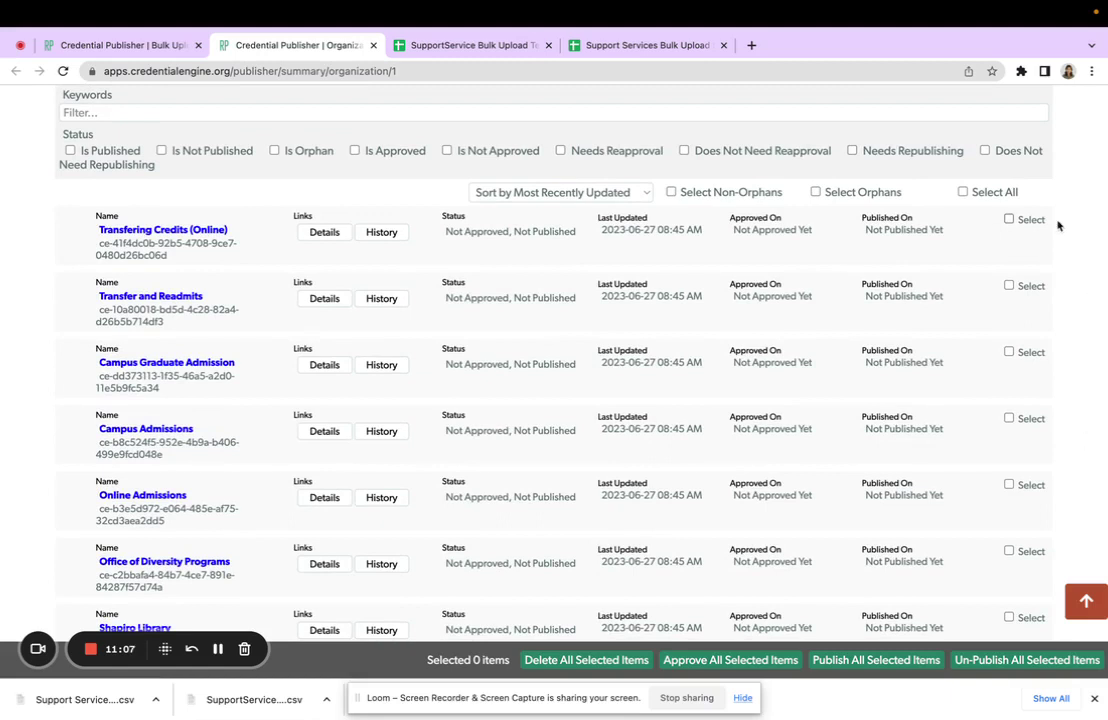
pyautogui.click(1005, 193)
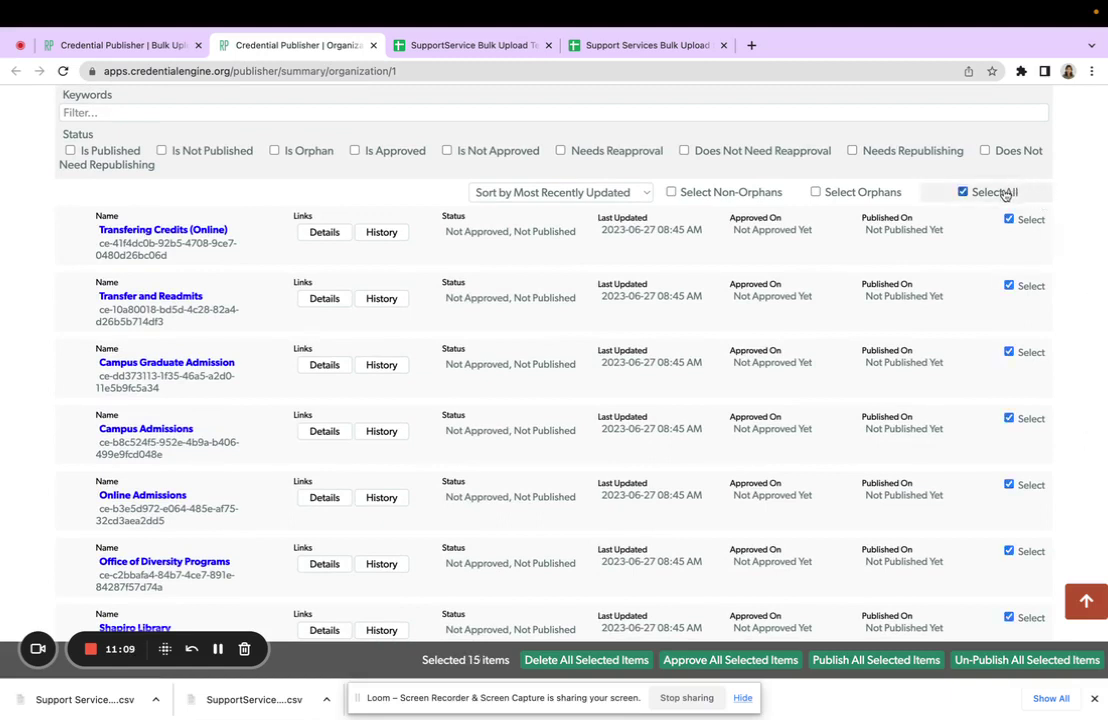
pyautogui.click(784, 664)
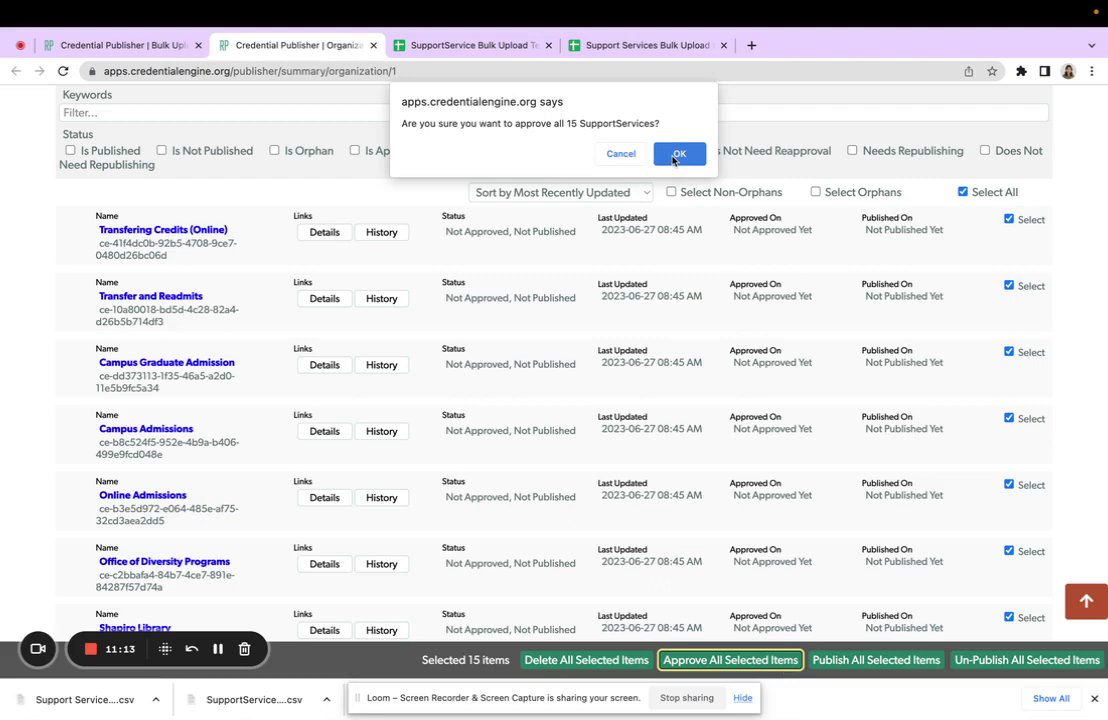
pyautogui.click(677, 155)
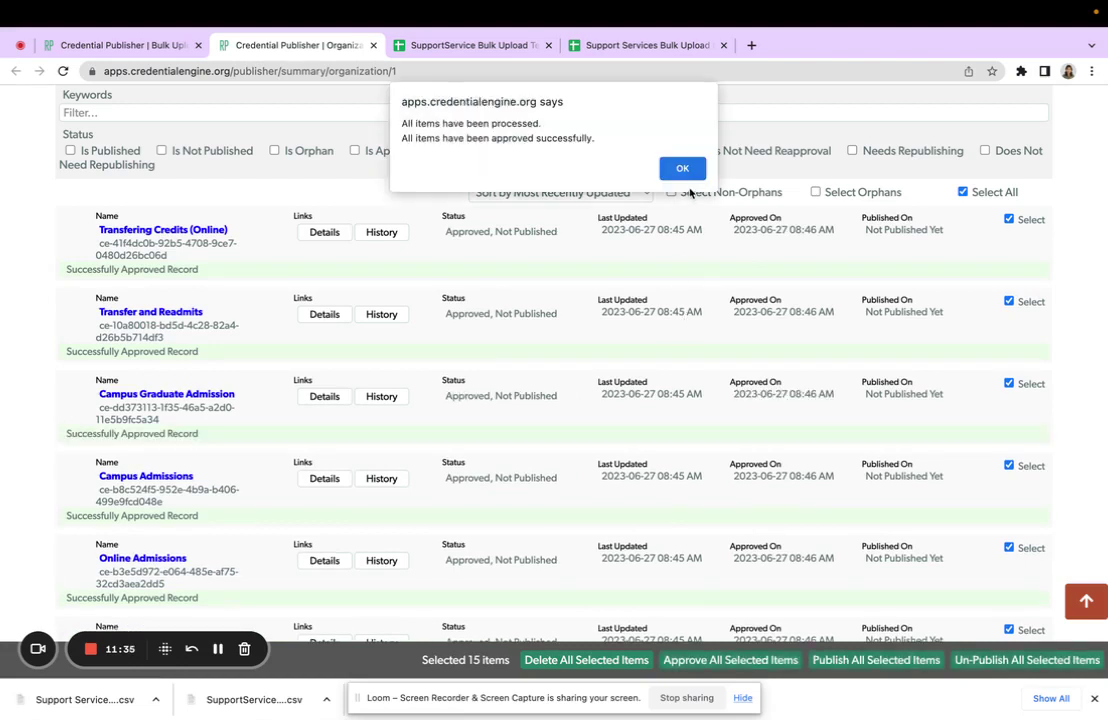
pyautogui.click(680, 168)
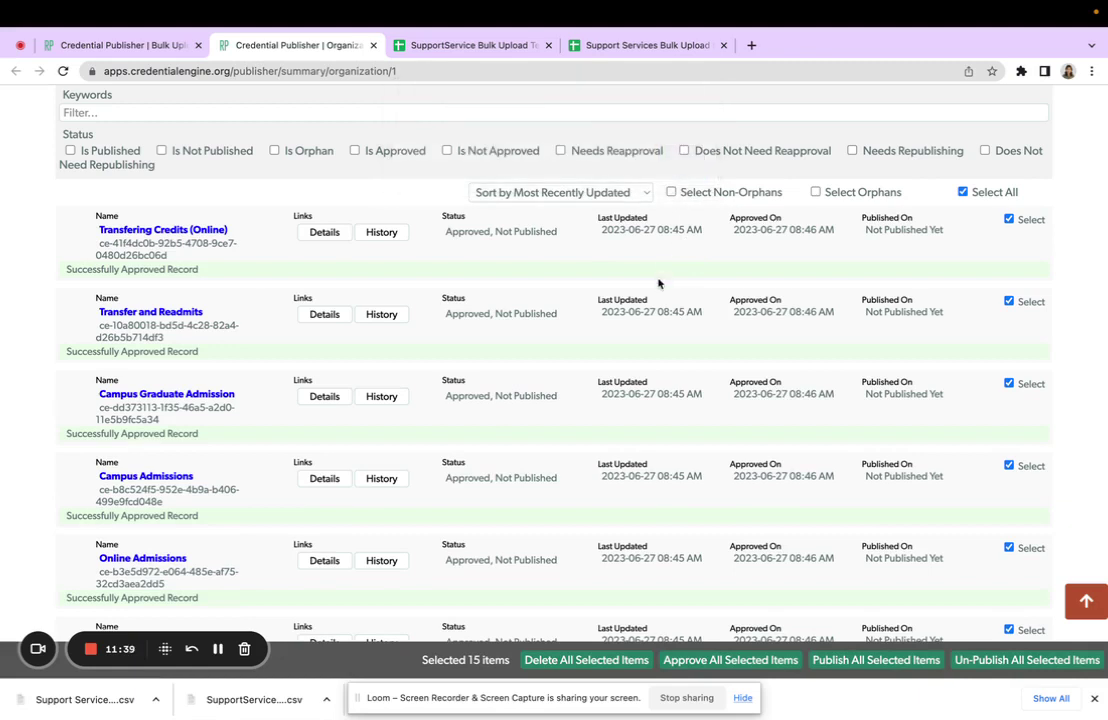